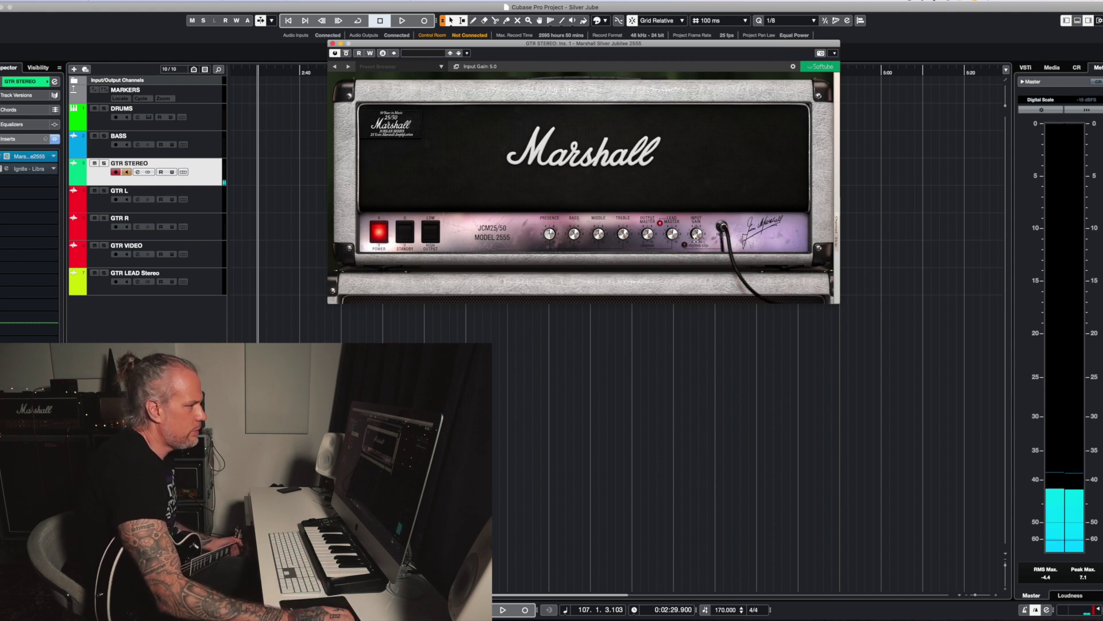
Step: Toggle the amp's channel and rhythm clip switches to compare their effect on the guitar tone
{"action": "left_click", "coordinate": [660, 225]}
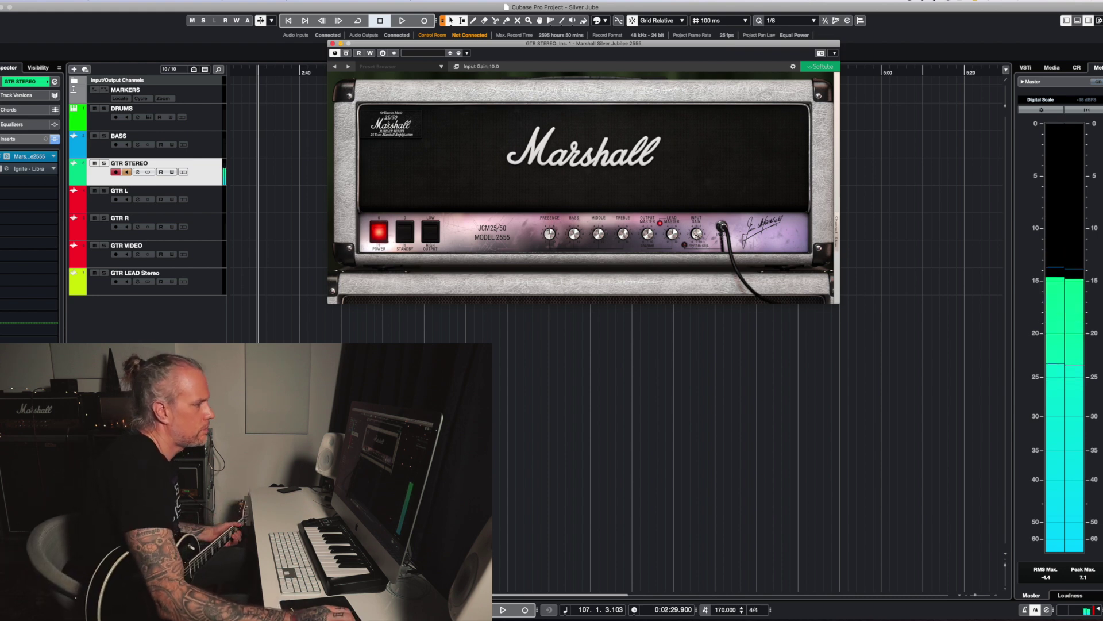
{"action": "left_click", "coordinate": [685, 245]}
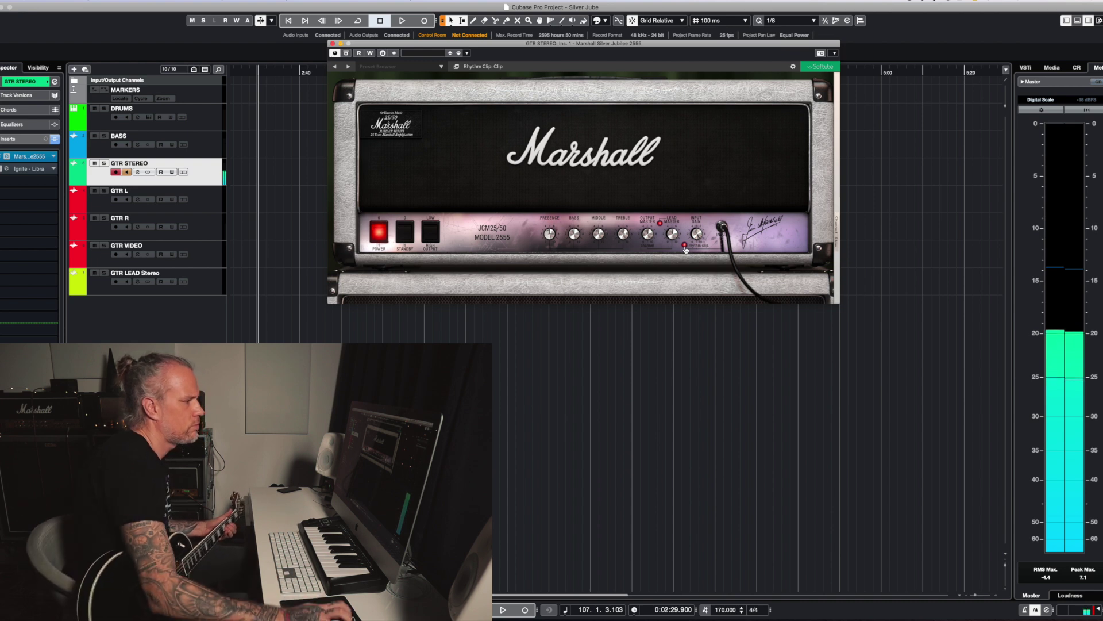
{"action": "left_click", "coordinate": [685, 246]}
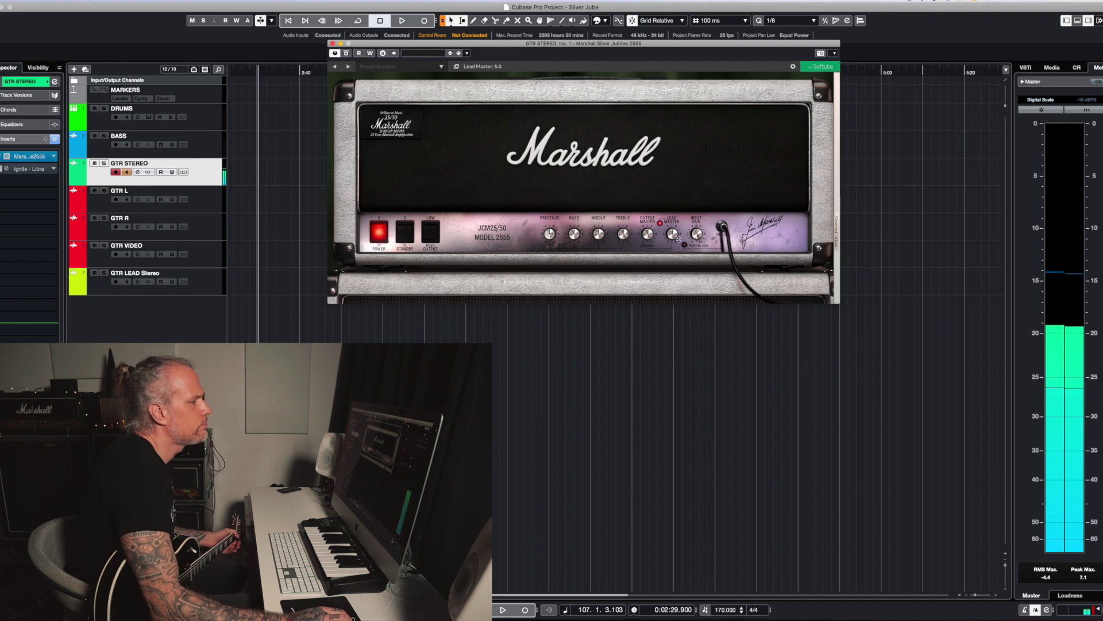
Step: Adjust the amp's lead master, output master, bass, middle and treble controls while listening to the guitar
{"action": "left_click_drag", "start_coordinate": [670, 234], "coordinate": [673, 231]}
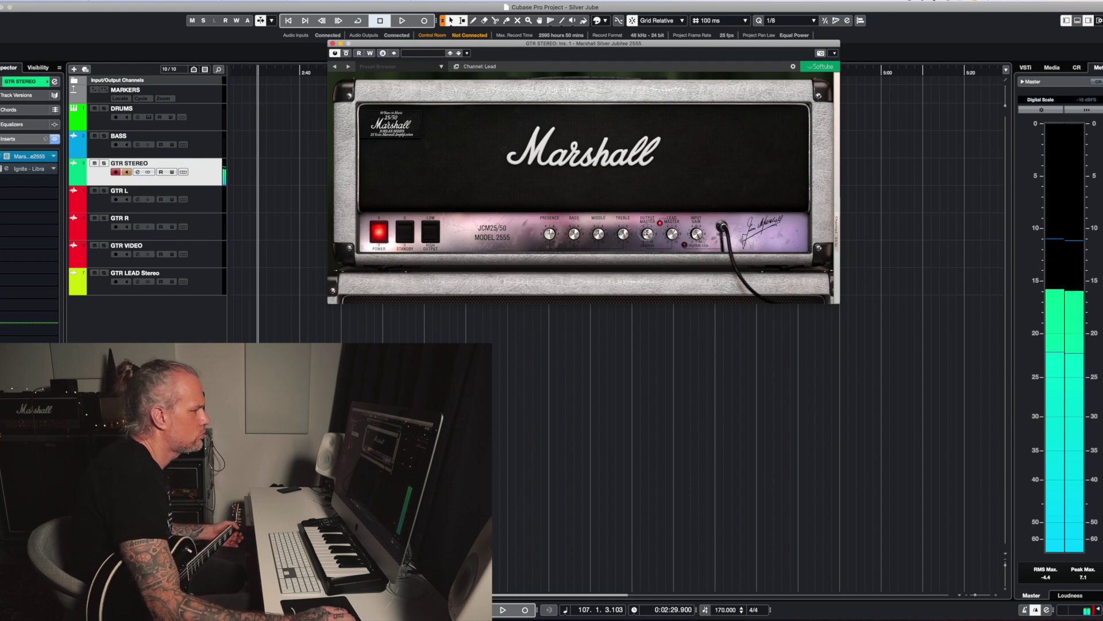
{"action": "mouse_move", "coordinate": [647, 232]}
{"action": "left_mouse_down"}
{"action": "mouse_move", "coordinate": [648, 204]}
{"action": "mouse_move", "coordinate": [651, 238]}
{"action": "left_mouse_up"}
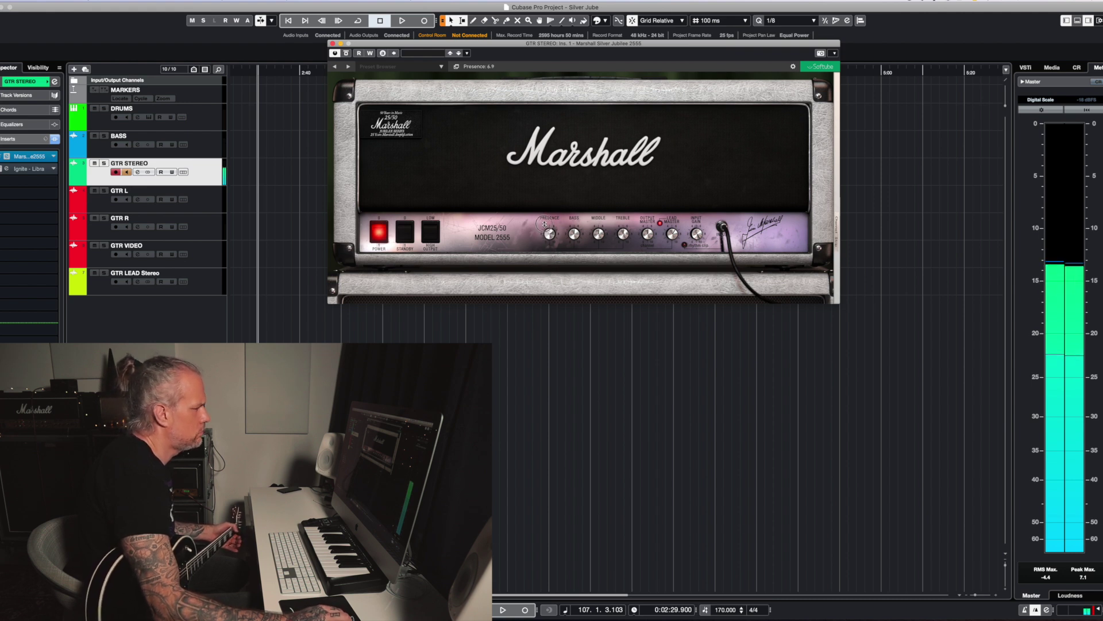
{"action": "mouse_move", "coordinate": [574, 233]}
{"action": "left_mouse_down"}
{"action": "mouse_move", "coordinate": [570, 272]}
{"action": "mouse_move", "coordinate": [573, 197]}
{"action": "mouse_move", "coordinate": [565, 260]}
{"action": "mouse_move", "coordinate": [569, 221]}
{"action": "left_mouse_up"}
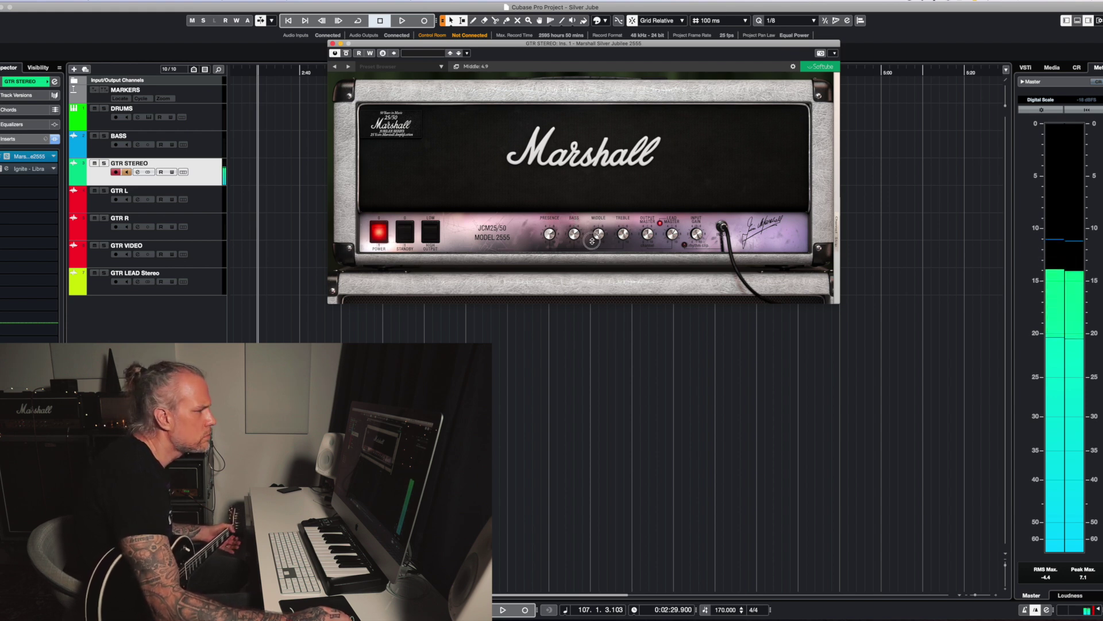
{"action": "left_click_drag", "start_coordinate": [598, 232], "coordinate": [598, 233]}
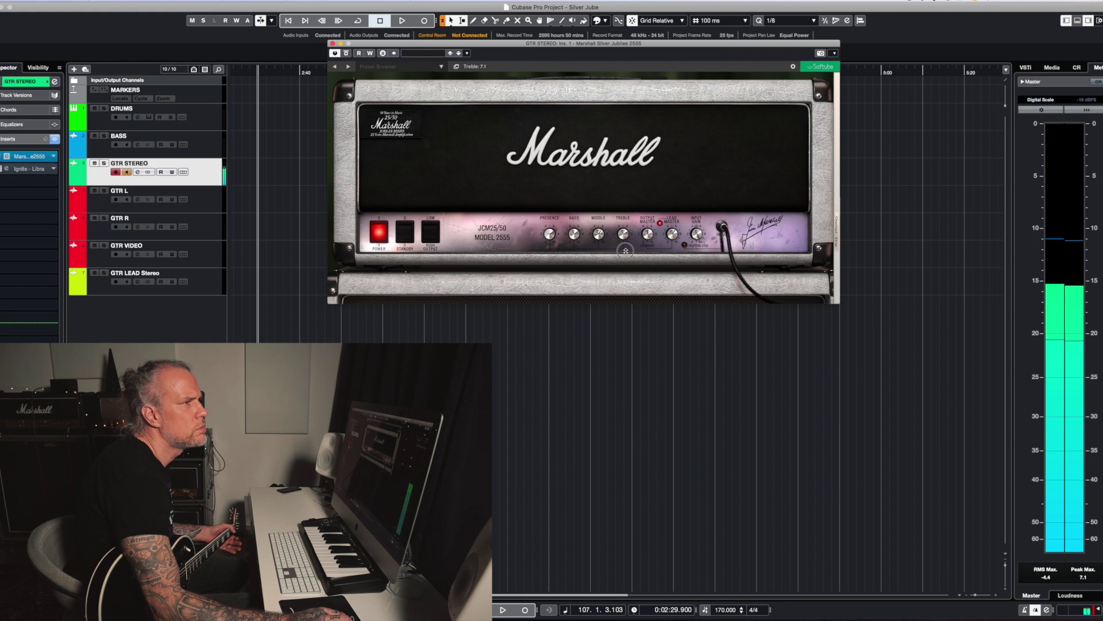
{"action": "left_click_drag", "start_coordinate": [626, 270], "coordinate": [623, 259]}
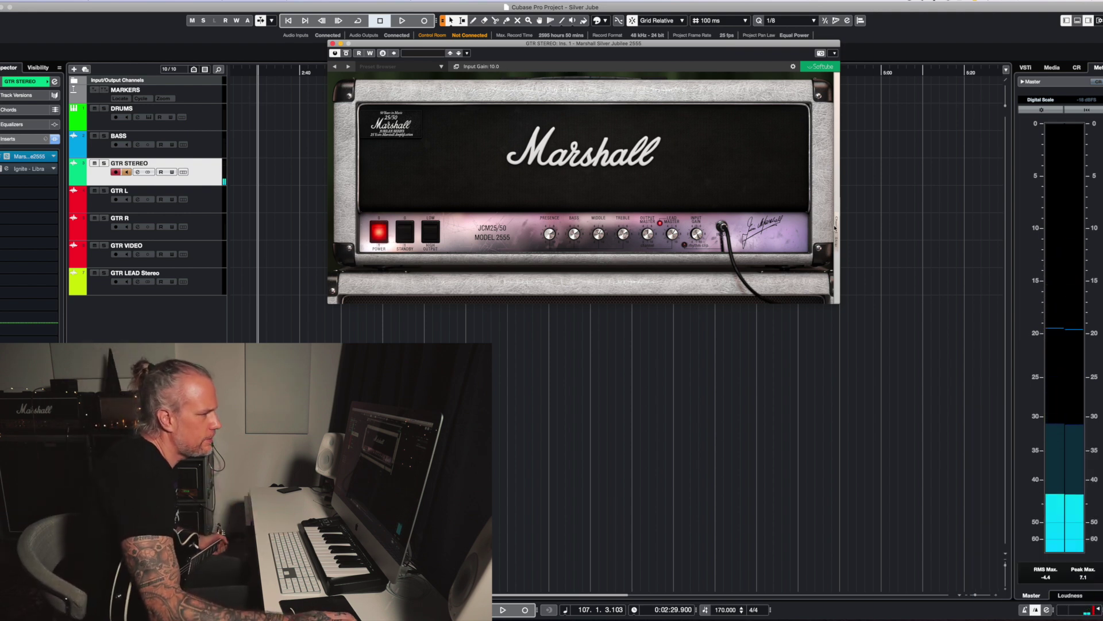
Step: Reveal the microphone mixer beside the amp and lower the Mic 1, Room Mic 1 and Room Mic 2 faders completely
{"action": "left_click", "coordinate": [836, 228]}
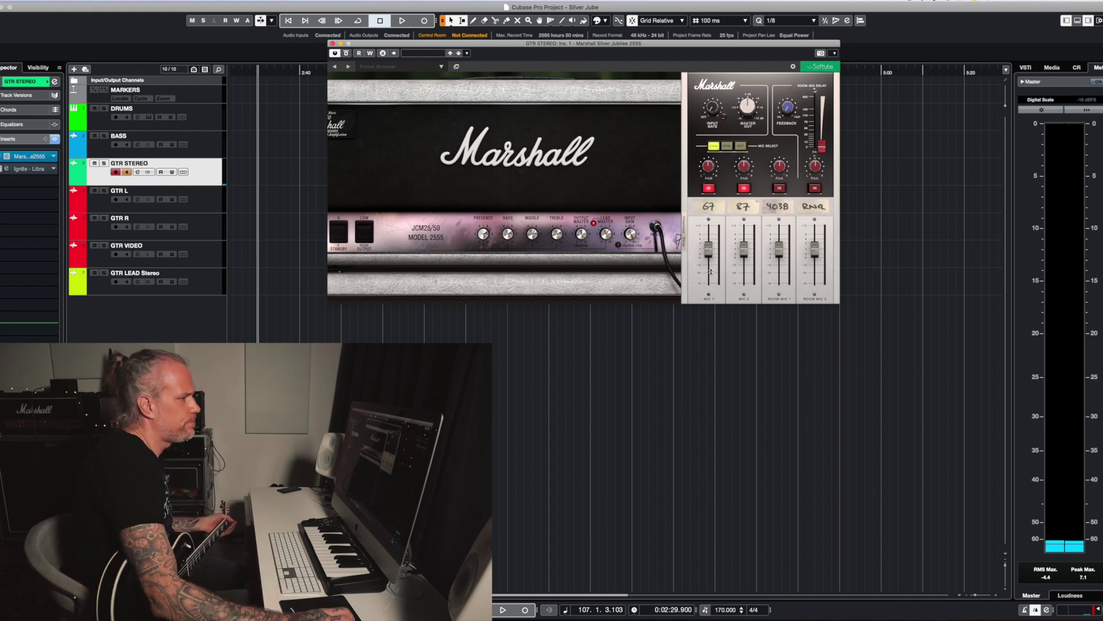
{"action": "left_click_drag", "start_coordinate": [708, 246], "coordinate": [713, 338]}
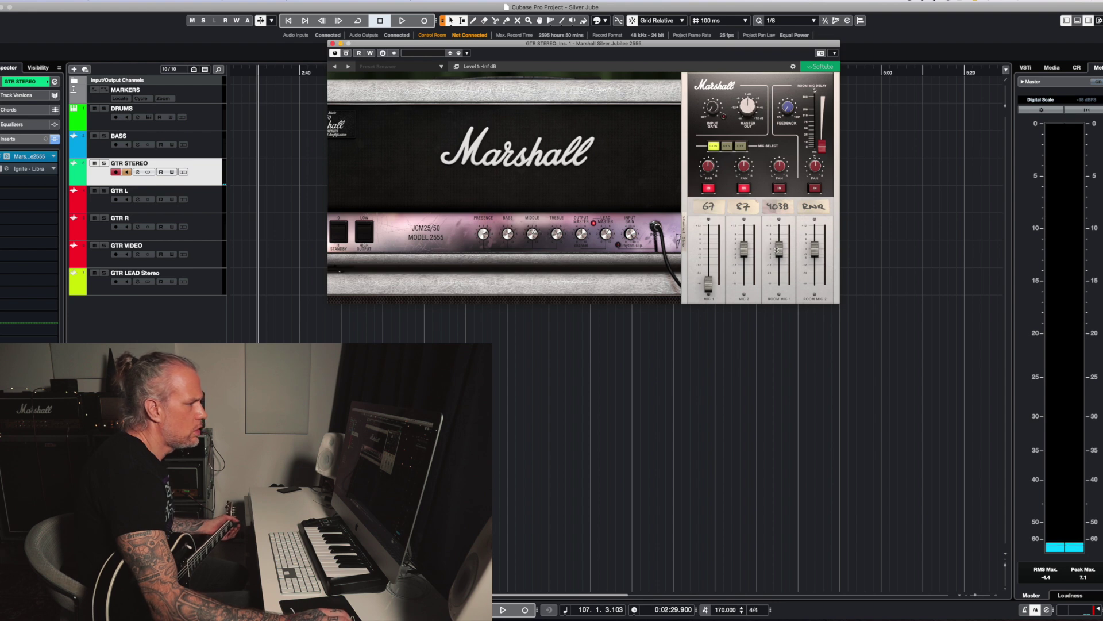
{"action": "left_click_drag", "start_coordinate": [779, 249], "coordinate": [796, 320]}
{"action": "left_click_drag", "start_coordinate": [814, 248], "coordinate": [825, 357]}
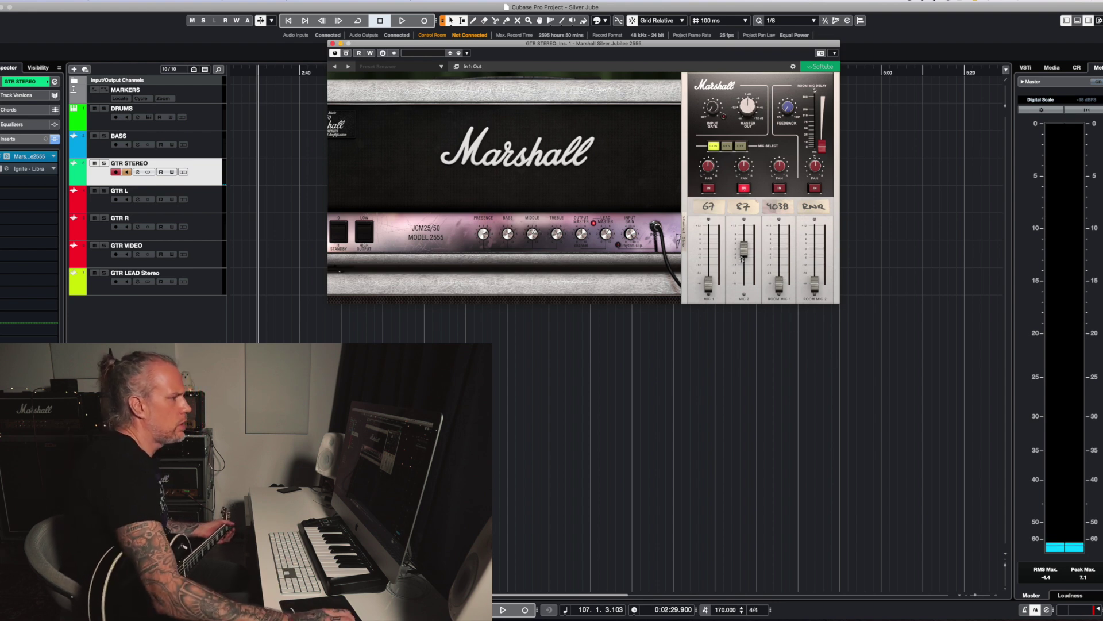
Step: Compare the condenser, dynamic and bypass mic options and settle on the dynamic set
{"action": "left_click", "coordinate": [727, 146]}
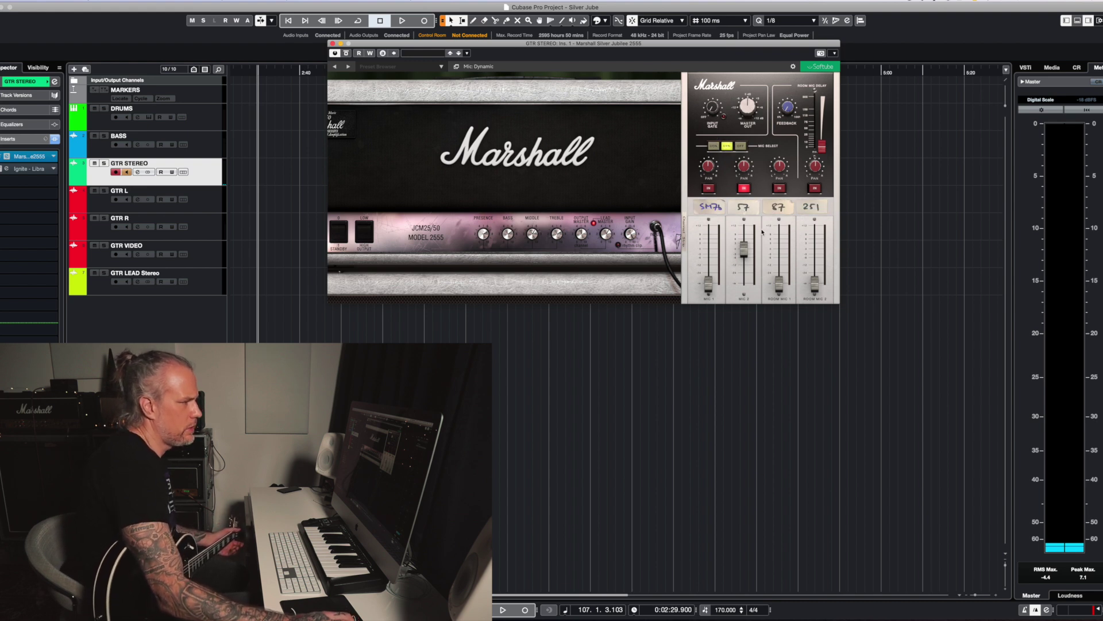
{"action": "left_click", "coordinate": [714, 146]}
{"action": "left_click", "coordinate": [728, 146]}
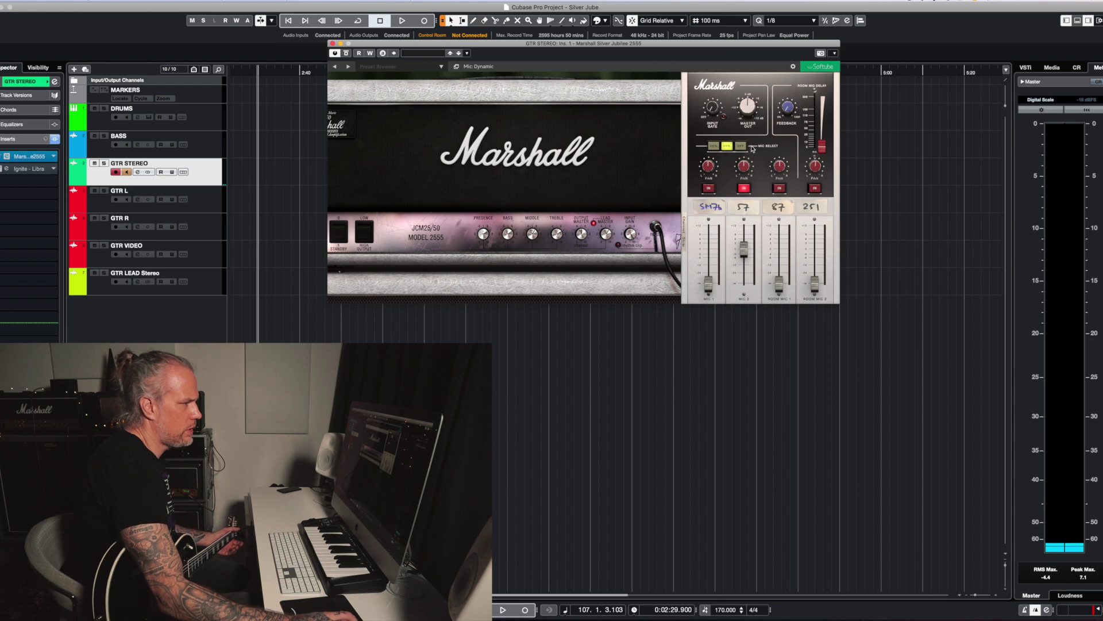
{"action": "left_click", "coordinate": [741, 146]}
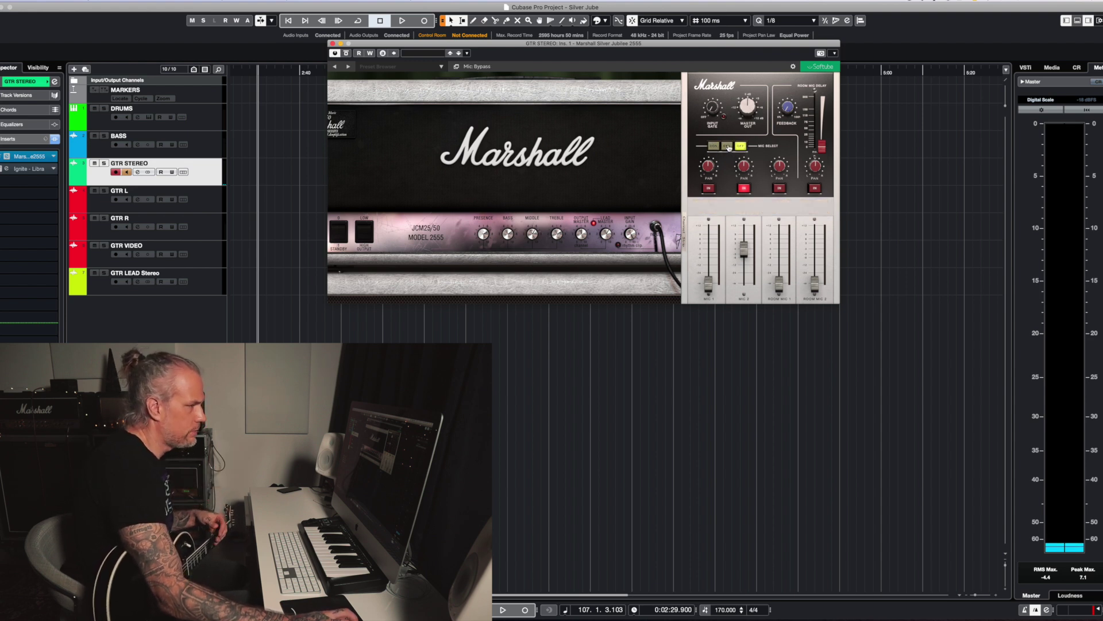
{"action": "left_click", "coordinate": [728, 146]}
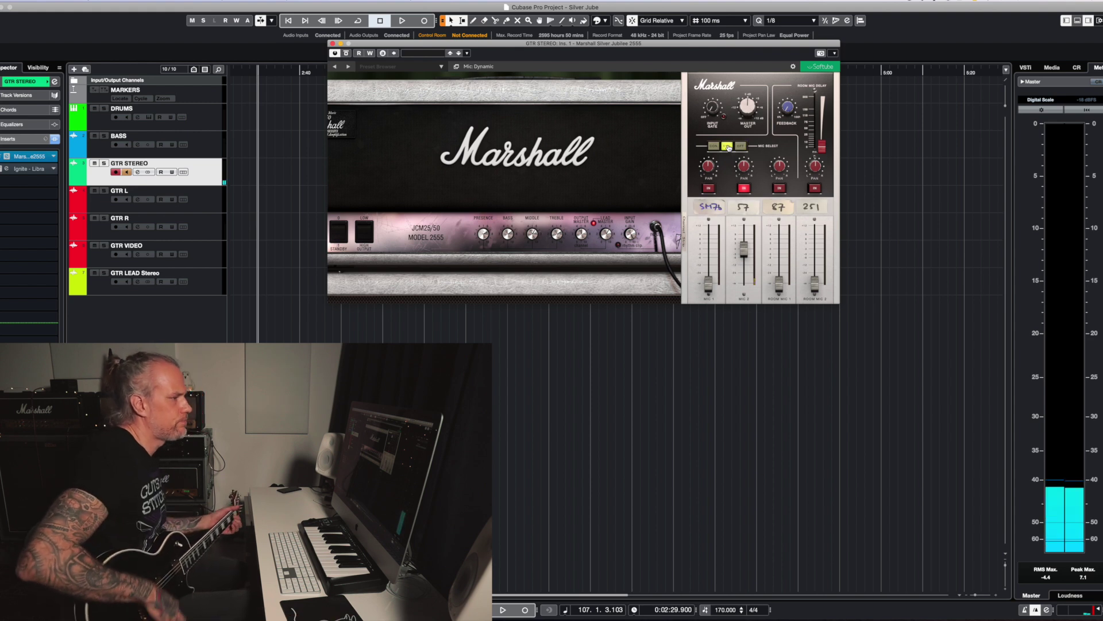
Step: Balance the close mics by raising Mic 2 and bringing Mic 1 to about 0.1 dB, with output volume at about -3.2 dB
{"action": "mouse_move", "coordinate": [744, 249]}
{"action": "left_mouse_down"}
{"action": "mouse_move", "coordinate": [744, 259]}
{"action": "mouse_move", "coordinate": [745, 237]}
{"action": "left_mouse_up"}
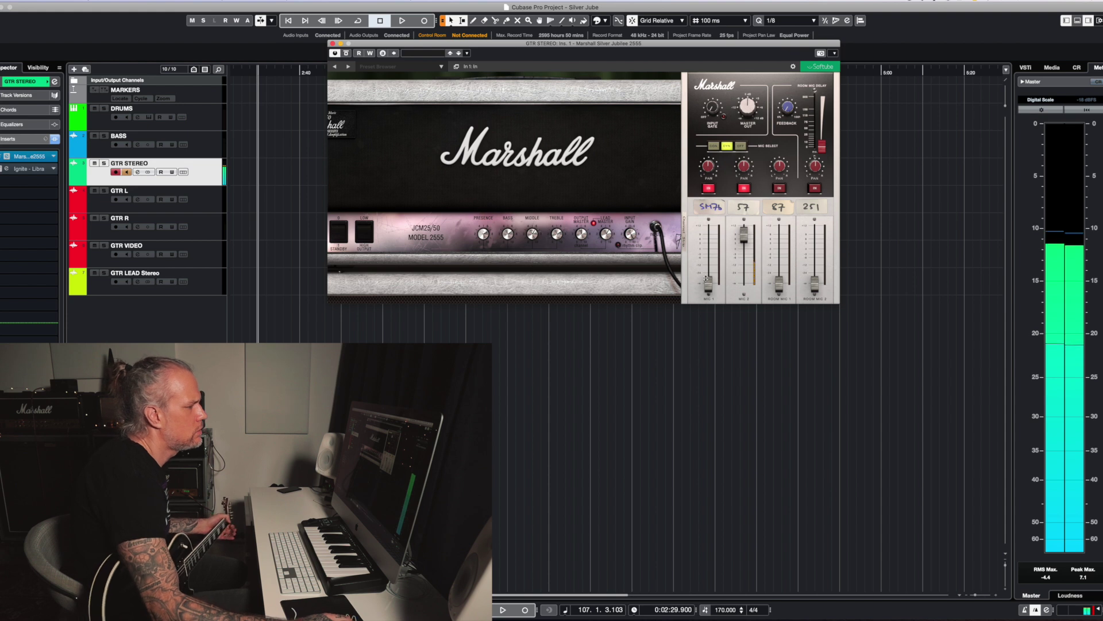
{"action": "left_click_drag", "start_coordinate": [709, 282], "coordinate": [710, 247]}
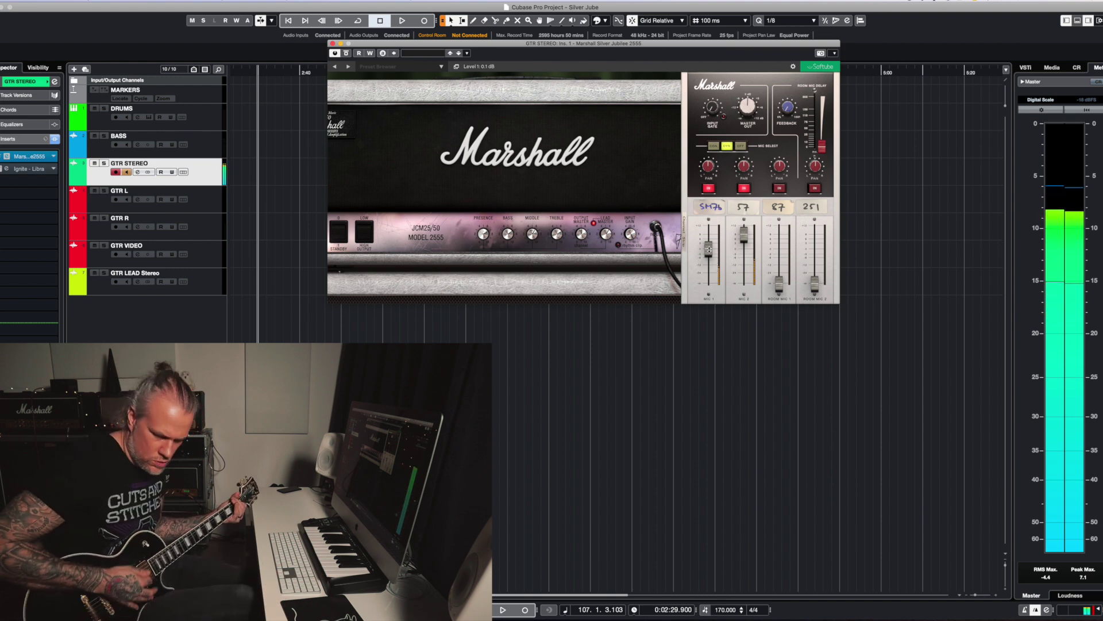
{"action": "mouse_move", "coordinate": [749, 103]}
{"action": "scroll", "coordinate": [749, 104], "scroll_direction": "down", "scroll_amount": 3}
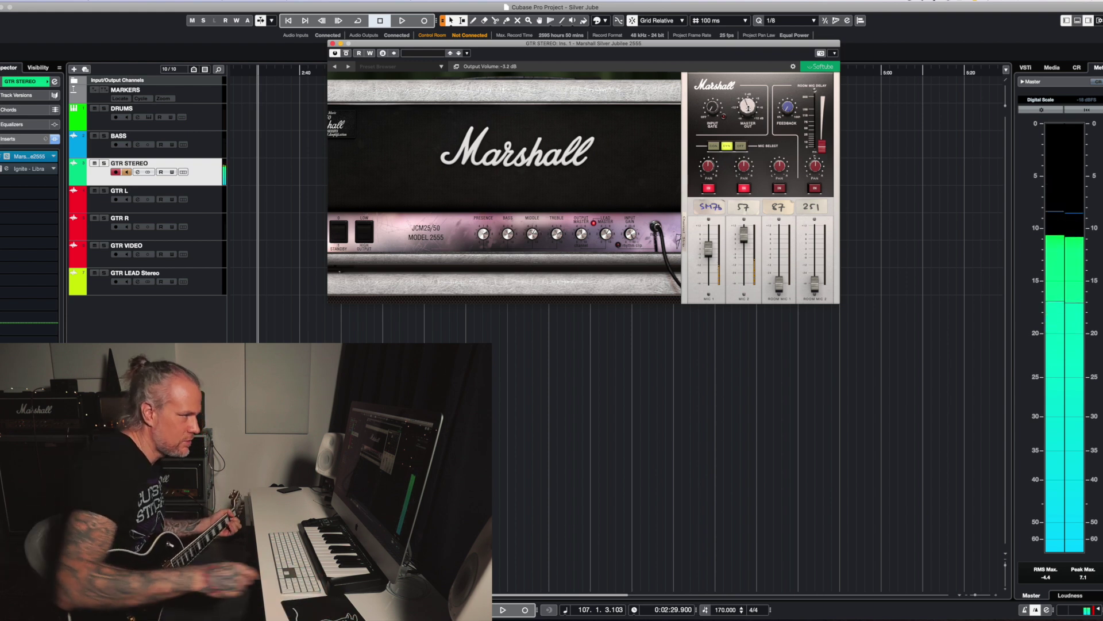
{"action": "left_click", "coordinate": [743, 193]}
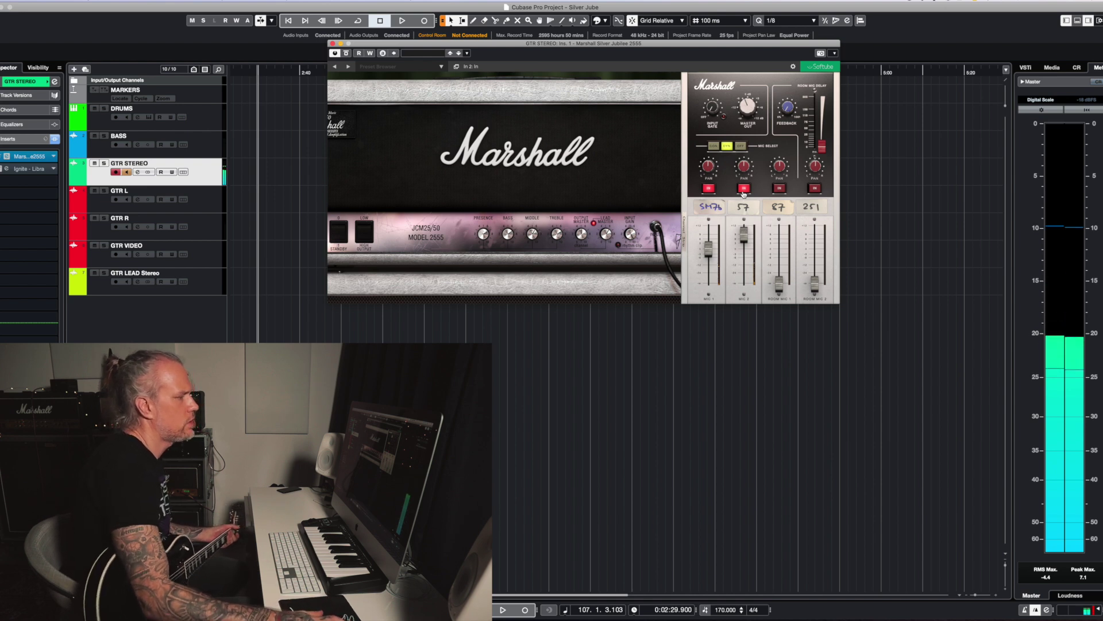
Step: Raise the Room Mic 1 fader and switch that mic out and back in to compare the sound
{"action": "mouse_move", "coordinate": [709, 165]}
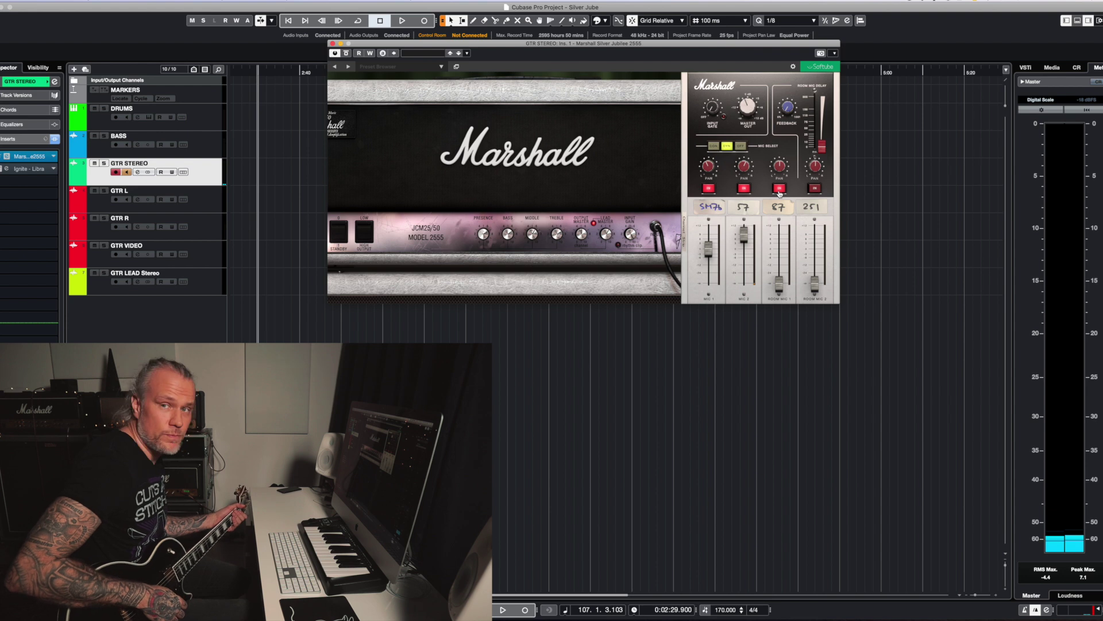
{"action": "mouse_move", "coordinate": [783, 279]}
{"action": "left_click_drag", "start_coordinate": [782, 279], "coordinate": [780, 253]}
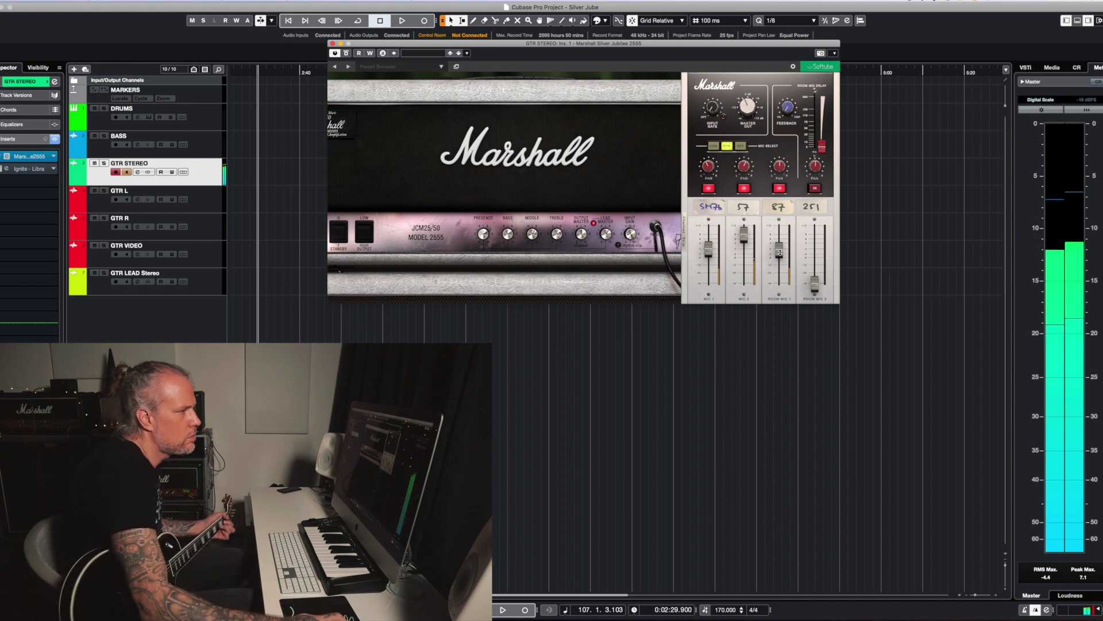
{"action": "left_click", "coordinate": [779, 190]}
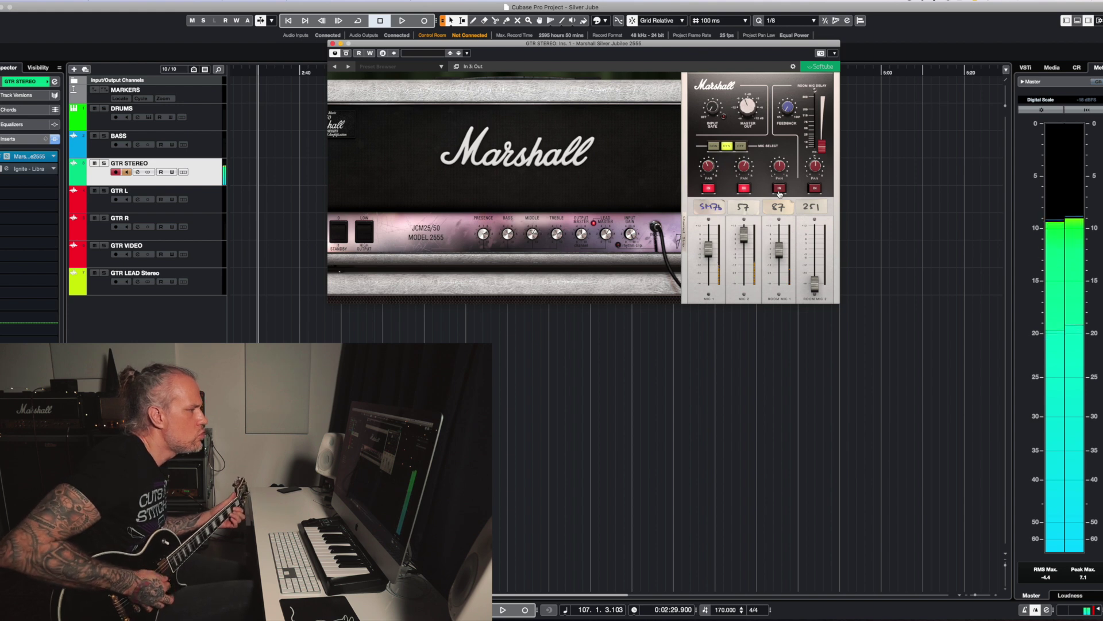
{"action": "left_click", "coordinate": [780, 189]}
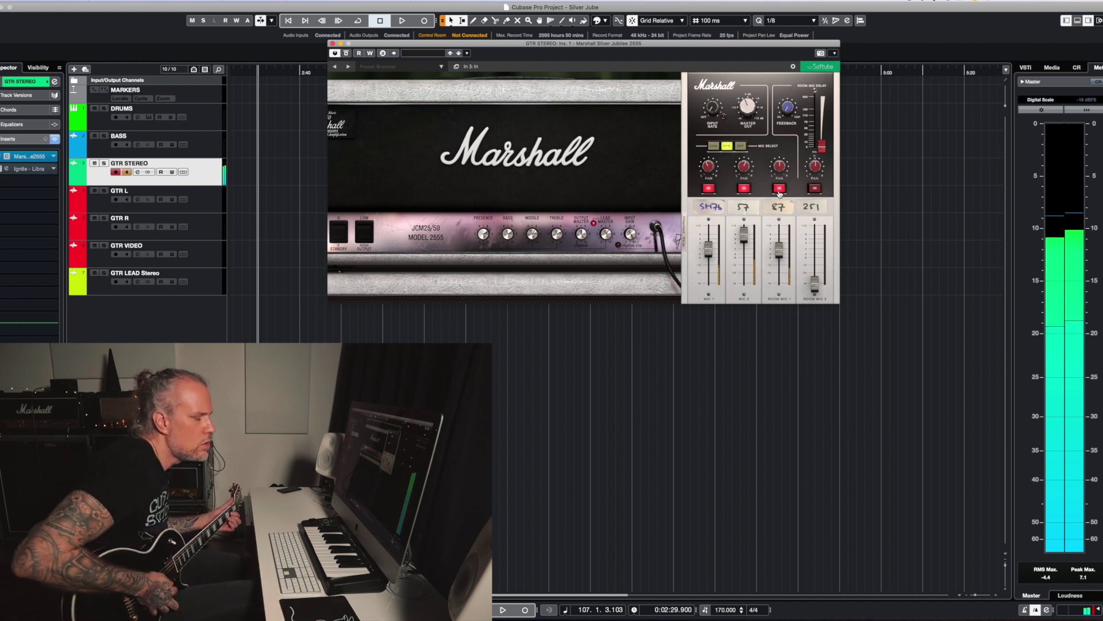
Step: Isolate Room Mic 1 by muting both close mics, set its level to 0.2 dB, and bring the close mics back in
{"action": "left_click", "coordinate": [744, 188]}
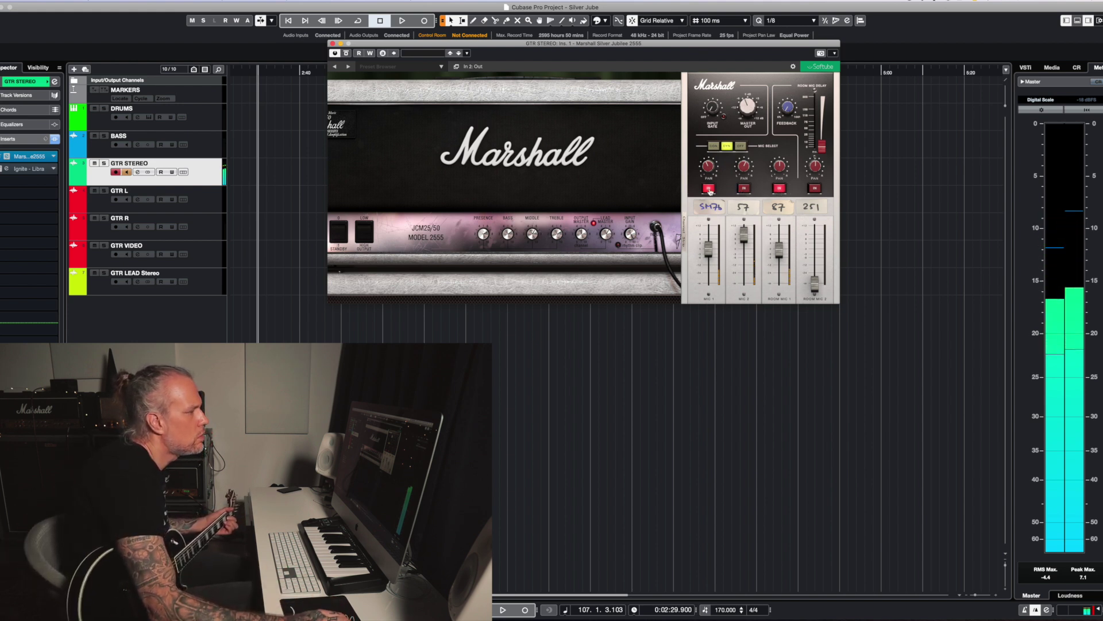
{"action": "mouse_move", "coordinate": [779, 248]}
{"action": "left_mouse_down"}
{"action": "mouse_move", "coordinate": [779, 235]}
{"action": "mouse_move", "coordinate": [780, 249]}
{"action": "left_mouse_up"}
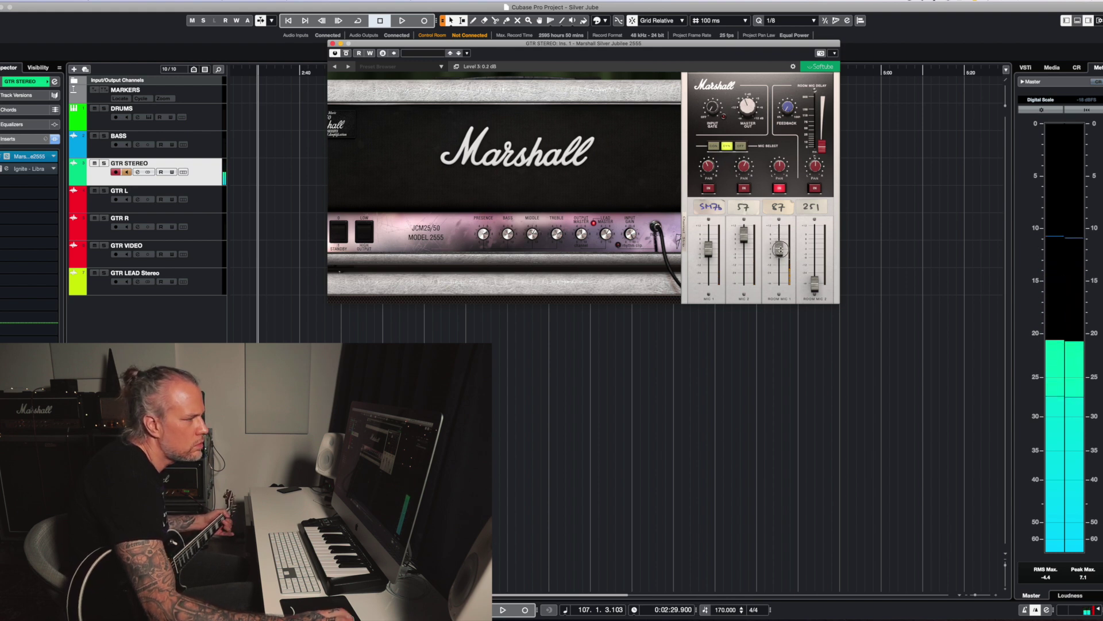
{"action": "left_click", "coordinate": [710, 189]}
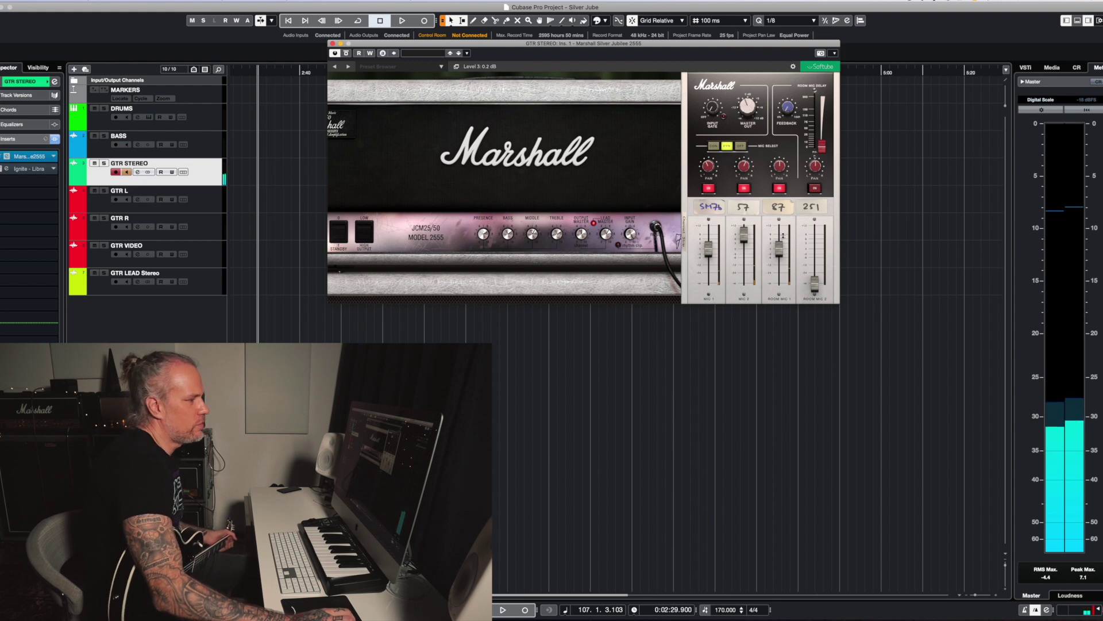
Step: Replace Room Mic 1 with Room Mic 2 at about -1.3 dB, adjusting feedback and setting the room mic delay to maximum
{"action": "left_click", "coordinate": [779, 189]}
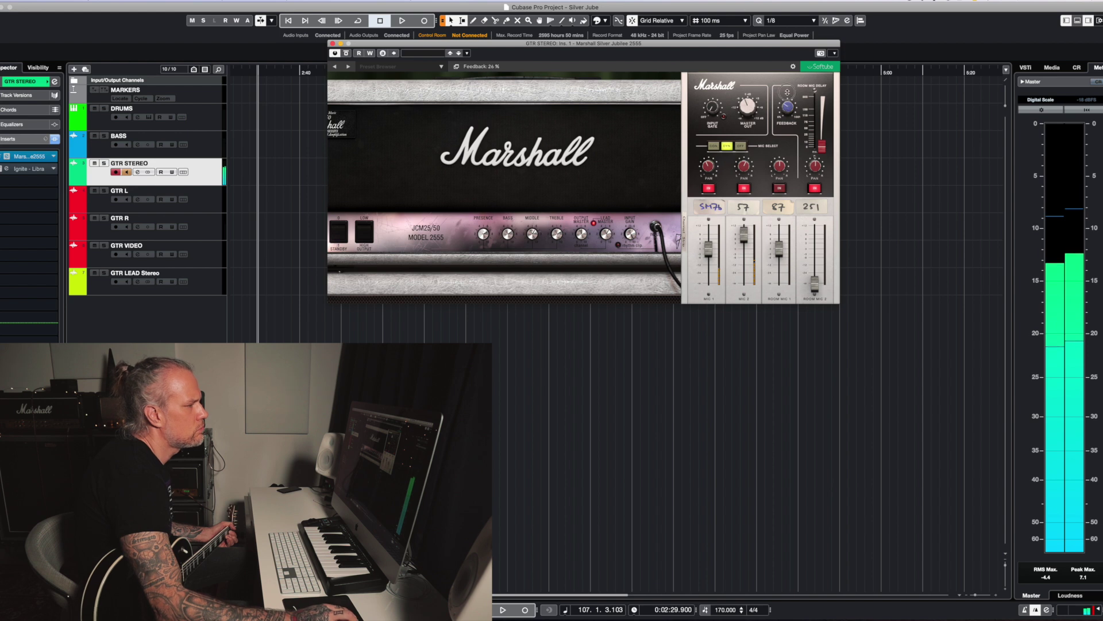
{"action": "left_click_drag", "start_coordinate": [790, 80], "coordinate": [791, 84]}
{"action": "left_click_drag", "start_coordinate": [814, 294], "coordinate": [819, 253]}
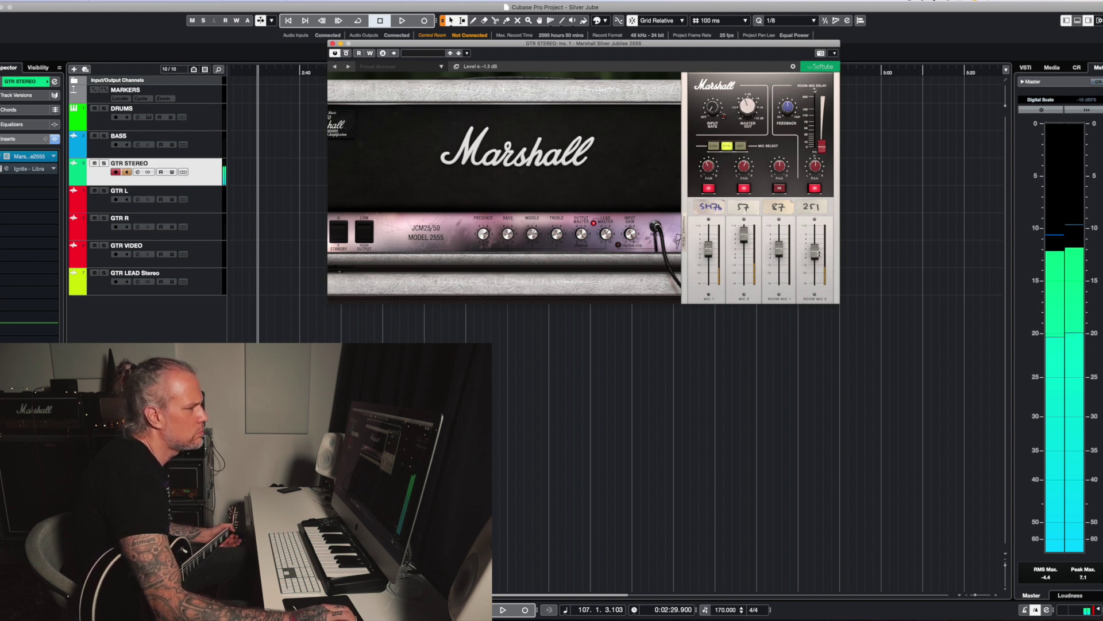
{"action": "left_click_drag", "start_coordinate": [825, 147], "coordinate": [826, 79]}
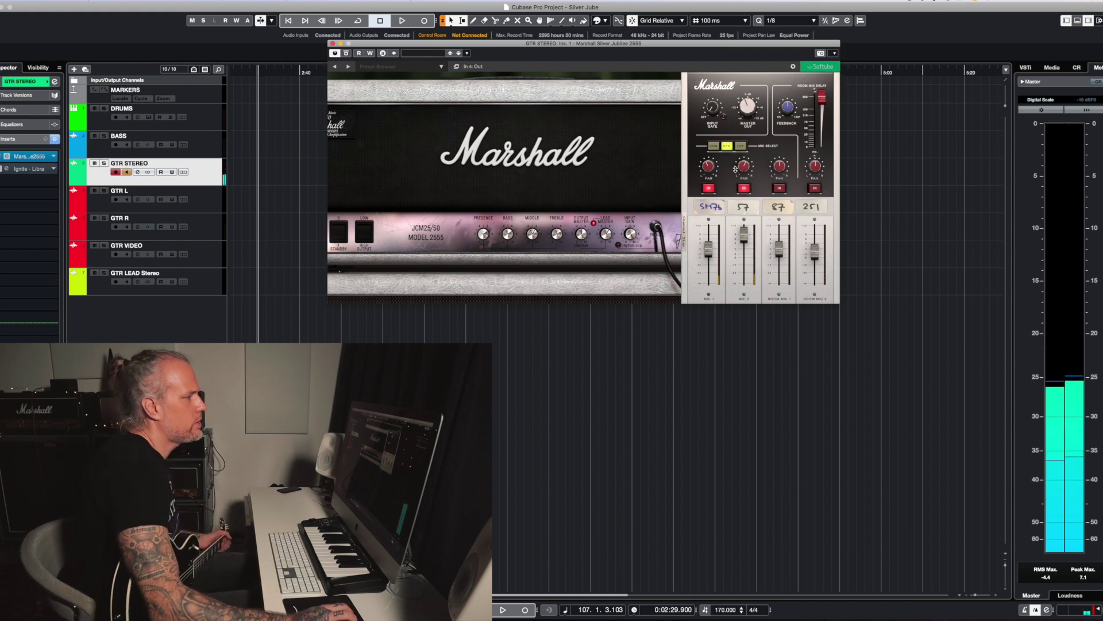
Step: Audition the condenser mic set with Mic 1 adjusted to about -0.1 dB, and return to the dynamic set
{"action": "left_click", "coordinate": [715, 147]}
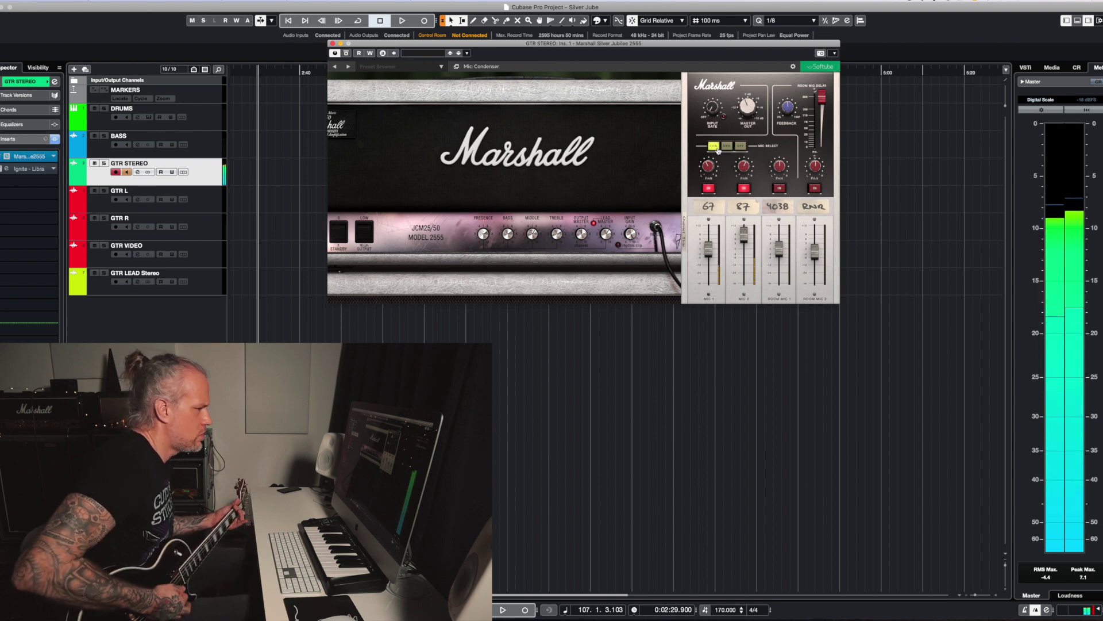
{"action": "left_click_drag", "start_coordinate": [702, 267], "coordinate": [711, 246]}
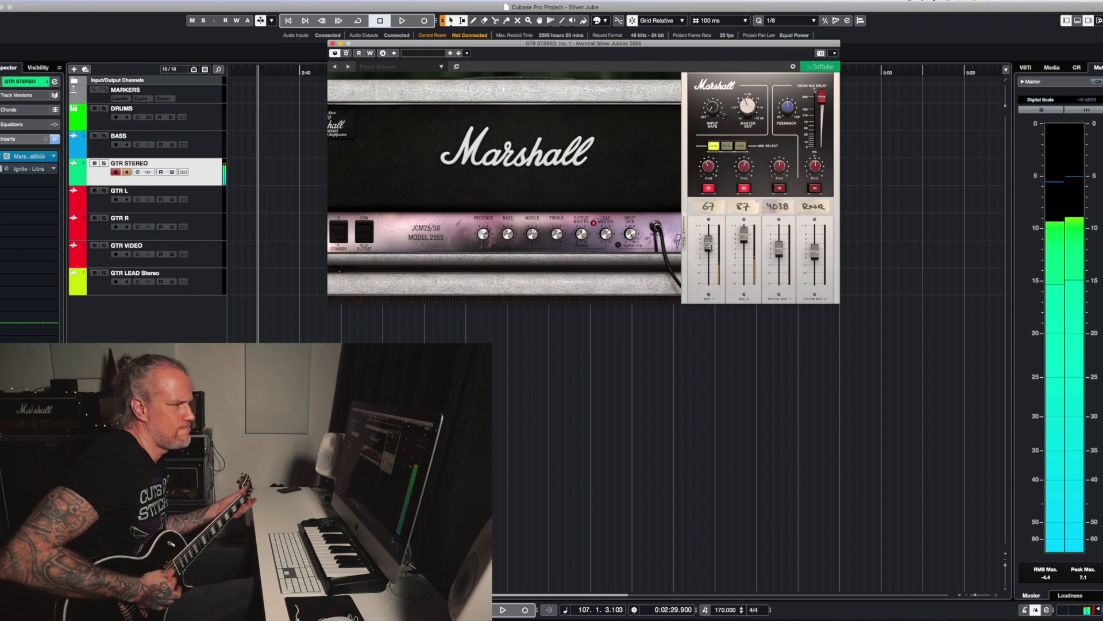
{"action": "left_click_drag", "start_coordinate": [711, 247], "coordinate": [710, 249]}
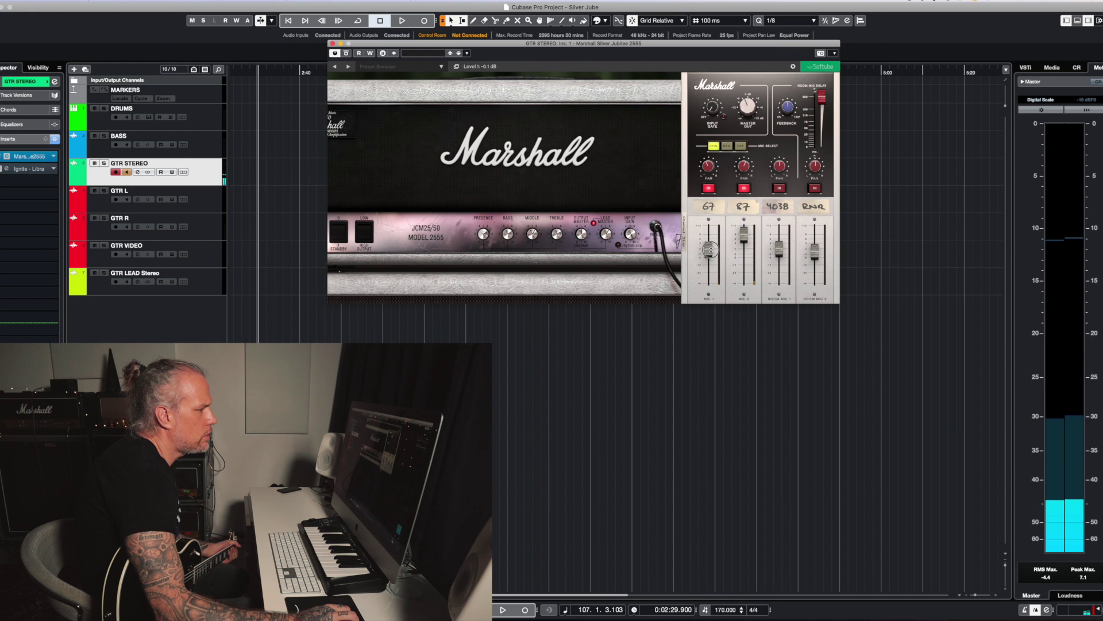
{"action": "left_click", "coordinate": [727, 146]}
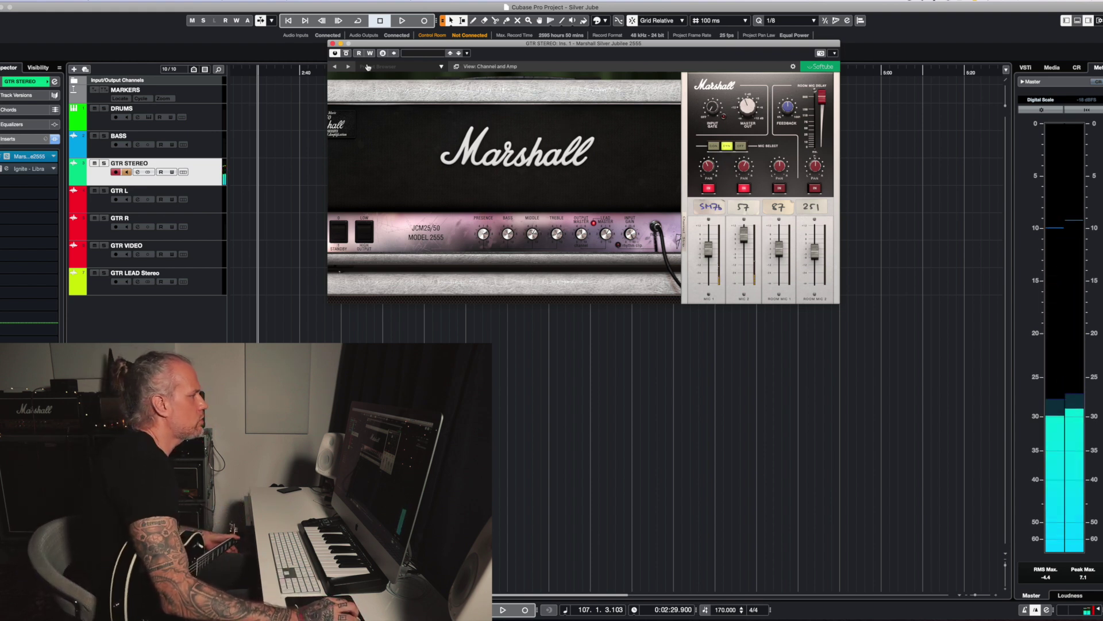
Step: Close the amp plug-in and open the MixConsole to work on the GTR STEREO channel's strip EQ
{"action": "left_click", "coordinate": [333, 43]}
{"action": "key", "text": "F3"}
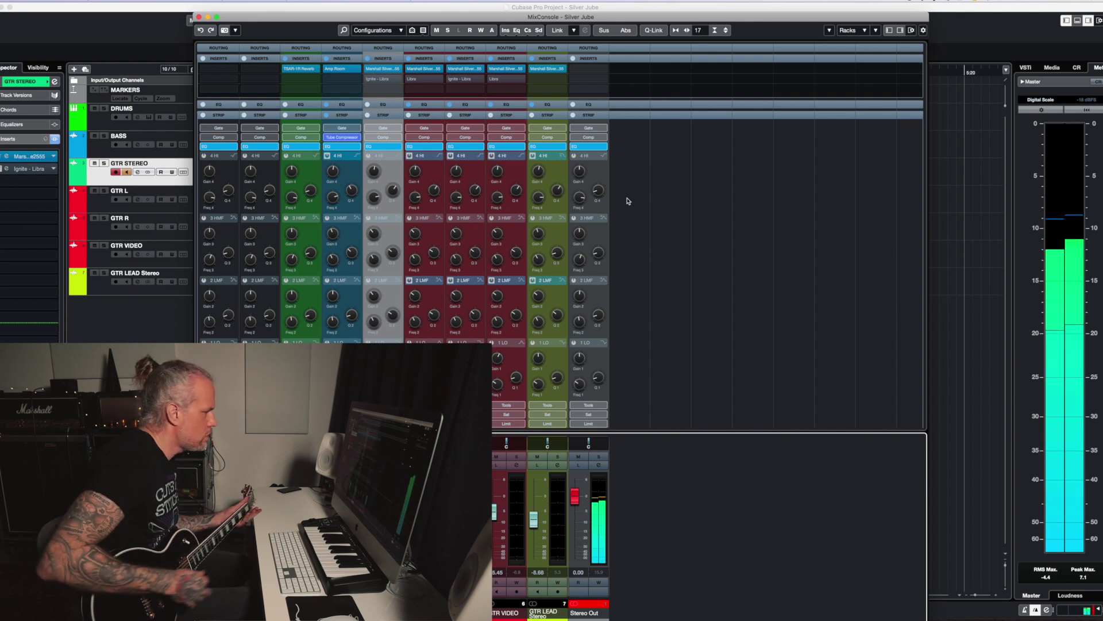
{"action": "left_click", "coordinate": [388, 300]}
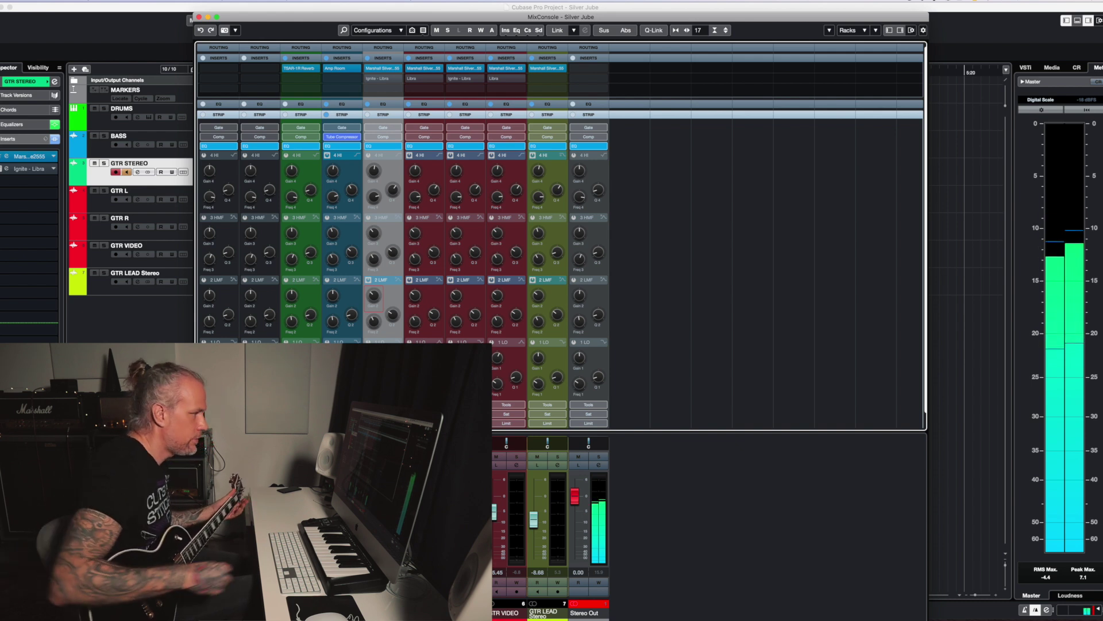
Step: Compare the GTR STEREO tone with its 2 LMF EQ band bypassed and re-enabled, and toggle its 3 HMF band
{"action": "left_click", "coordinate": [369, 280]}
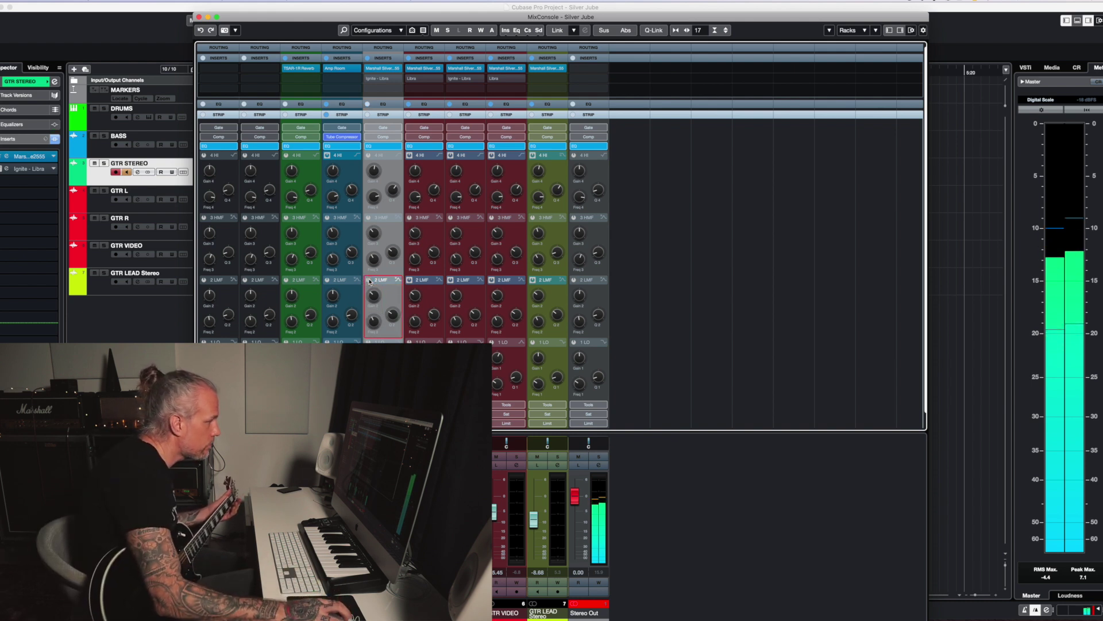
{"action": "left_click", "coordinate": [369, 280]}
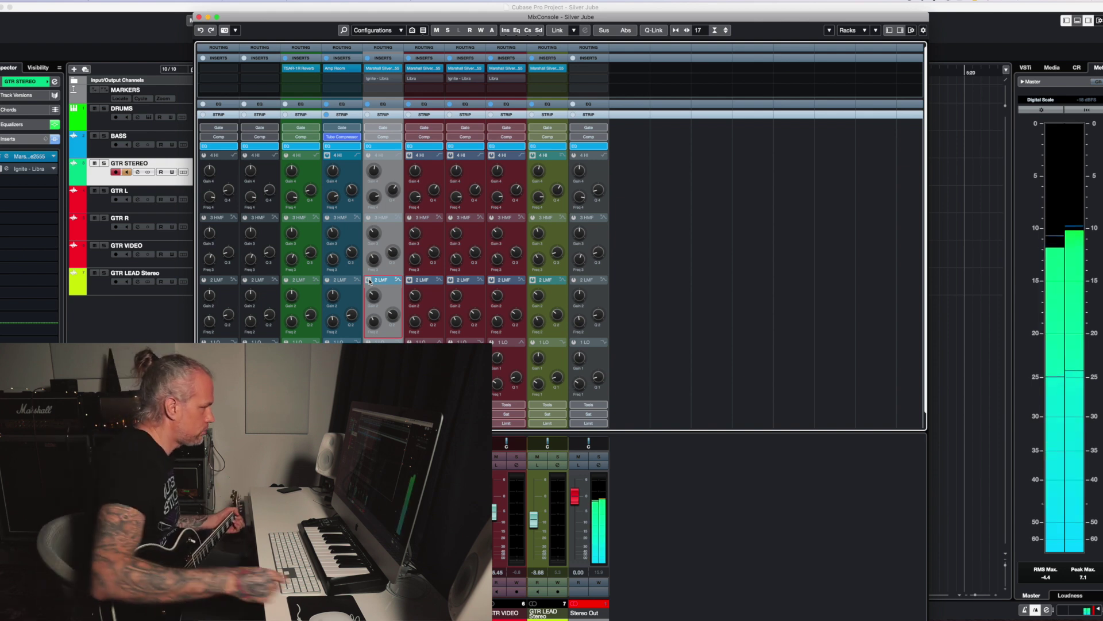
{"action": "left_click", "coordinate": [368, 217]}
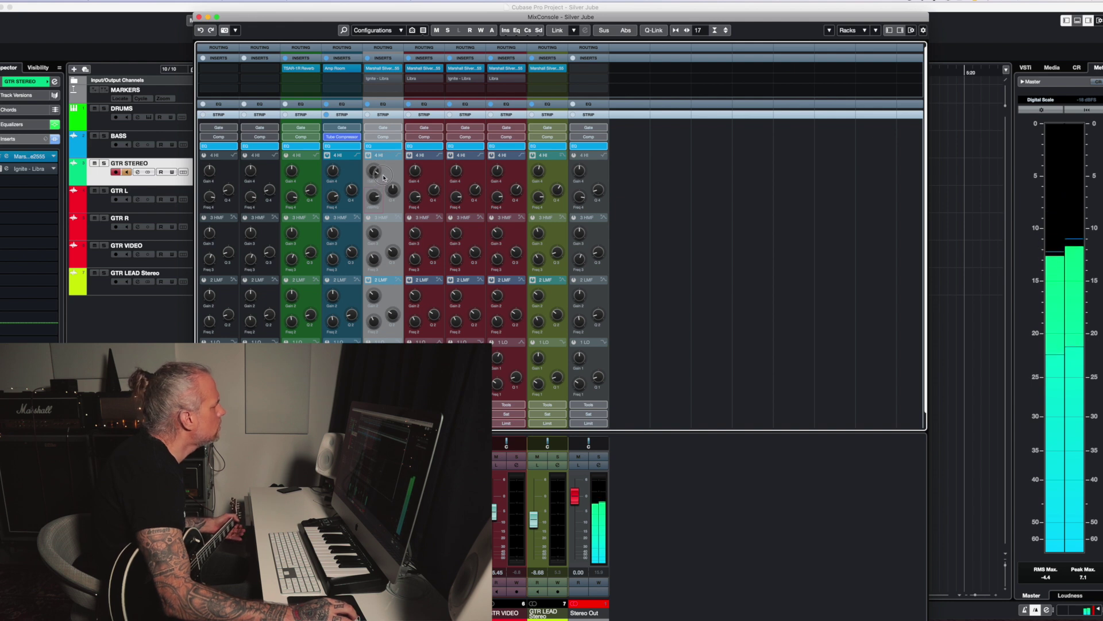
{"action": "scroll", "coordinate": [383, 176], "scroll_direction": "down", "scroll_amount": 1}
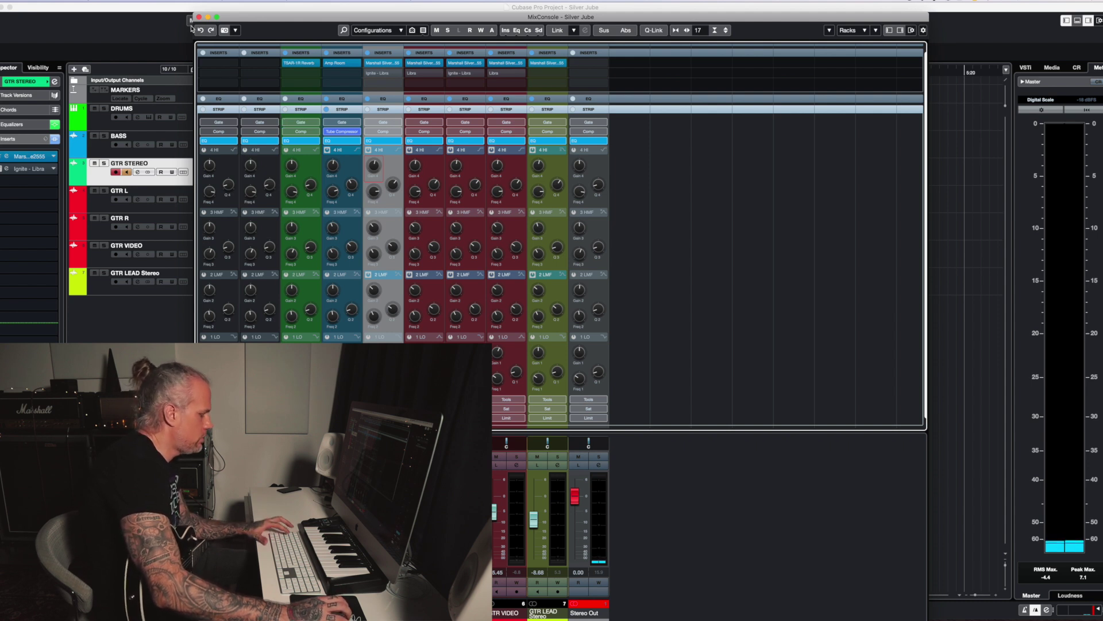
Step: Close the MixConsole and play the project from the beginning
{"action": "key", "text": "F3"}
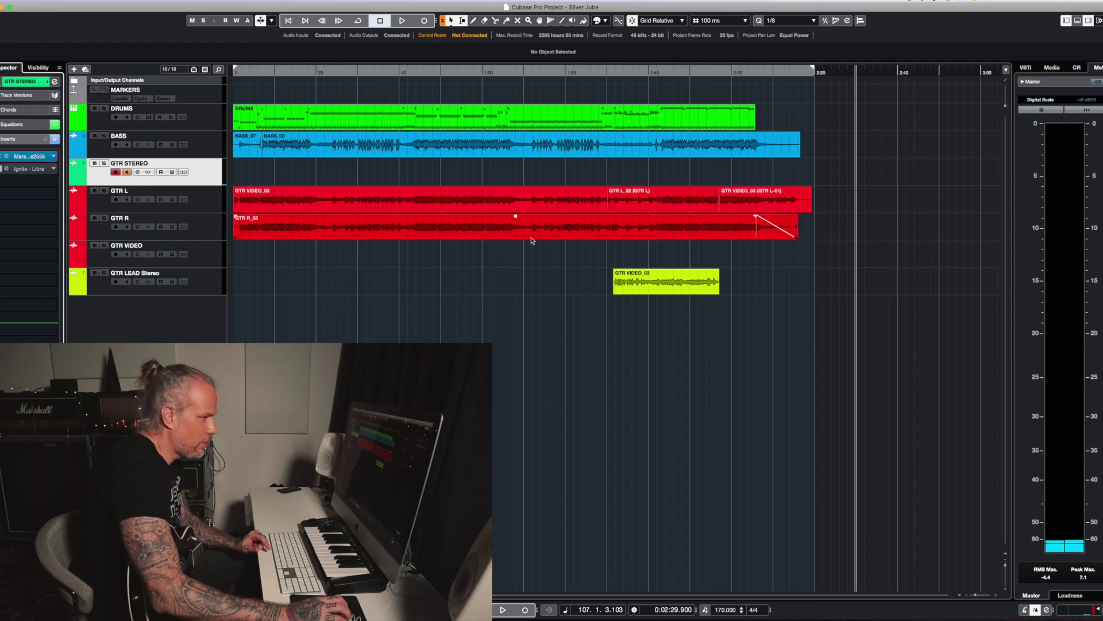
{"action": "key", "text": "super+shift+z"}
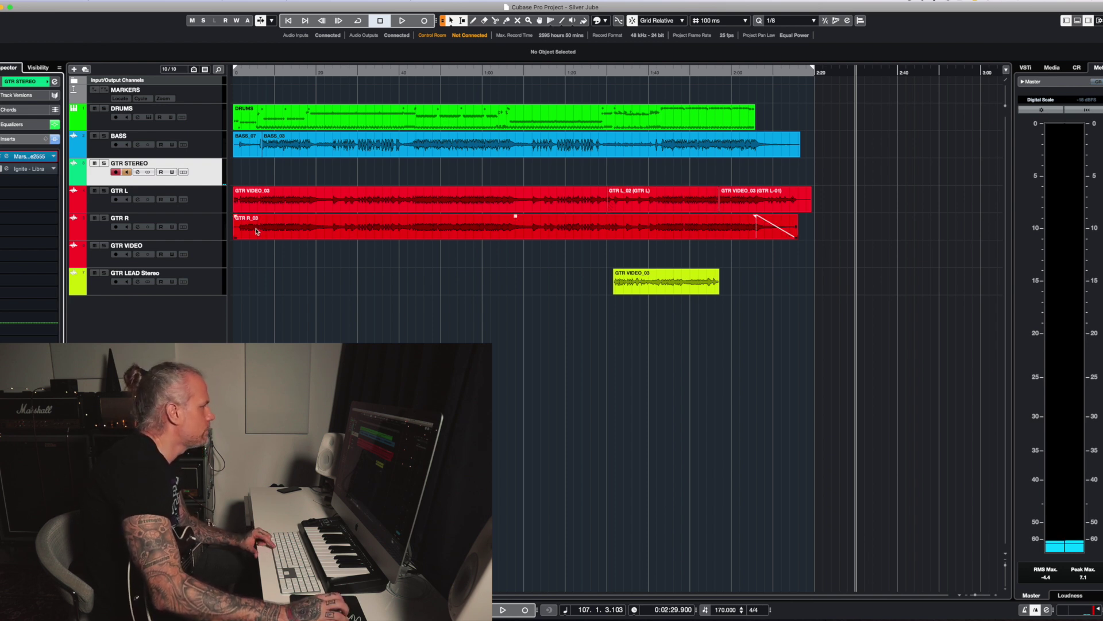
{"action": "left_click", "coordinate": [234, 69]}
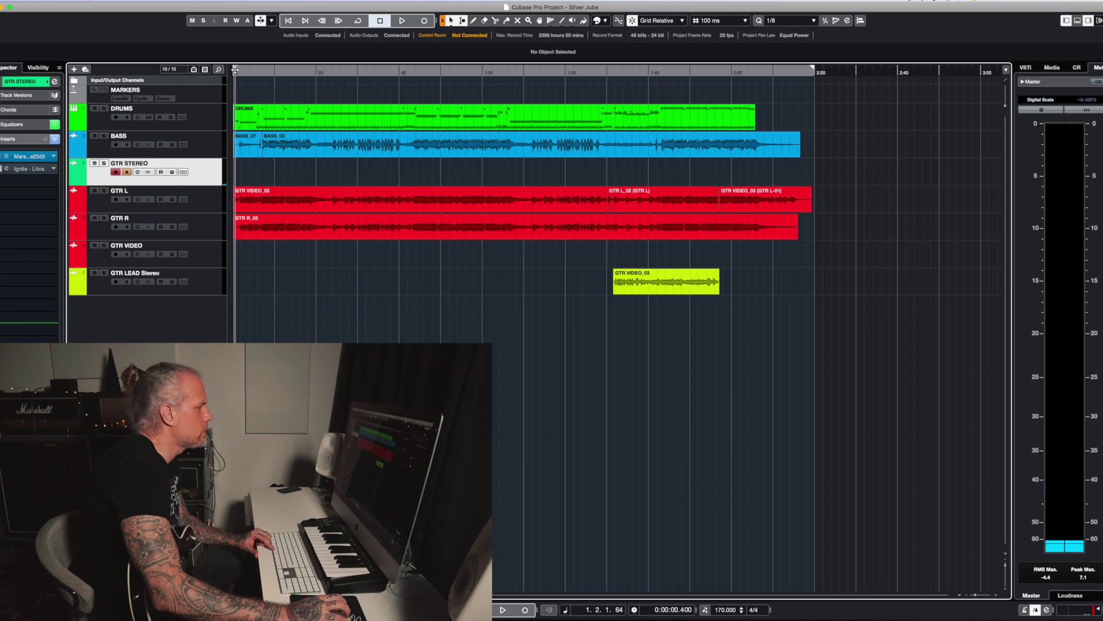
{"action": "key", "text": "space"}
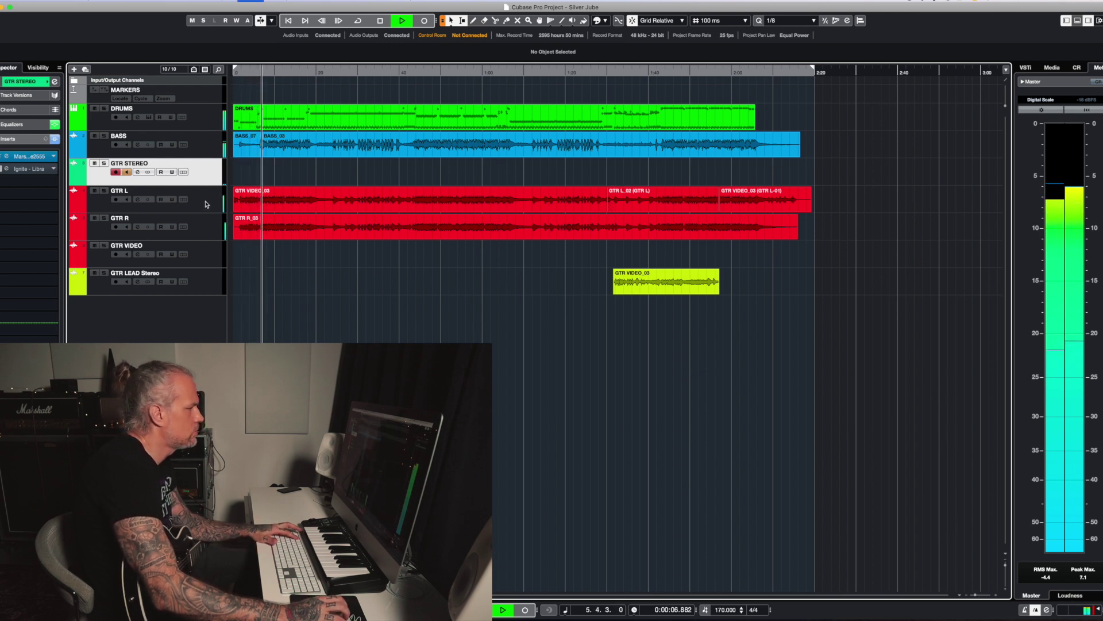
Step: Reopen the MixConsole and compare the full mix with the strip EQ of GTR L and GTR R bypassed and re-enabled
{"action": "key", "text": "F3"}
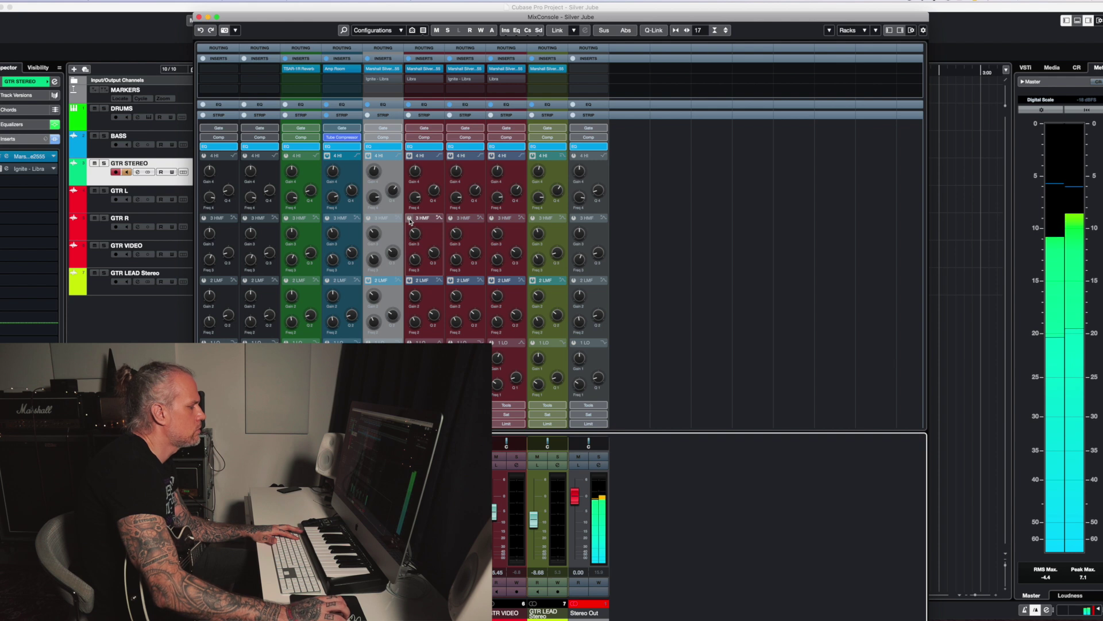
{"action": "left_click", "coordinate": [419, 147]}
{"action": "left_click", "coordinate": [450, 147]}
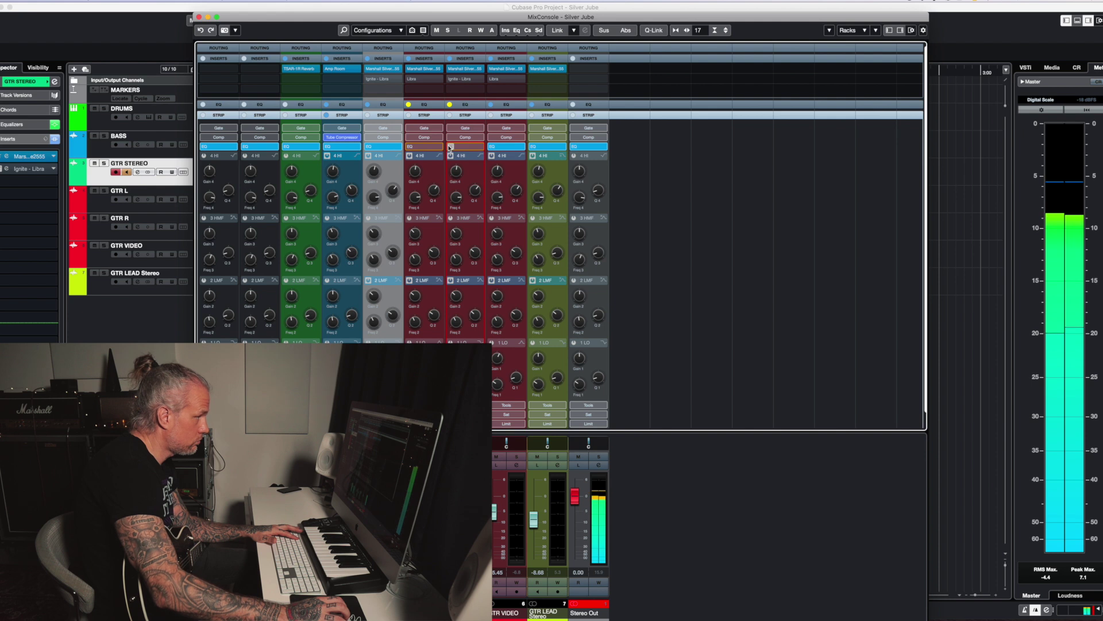
{"action": "left_click", "coordinate": [451, 148]}
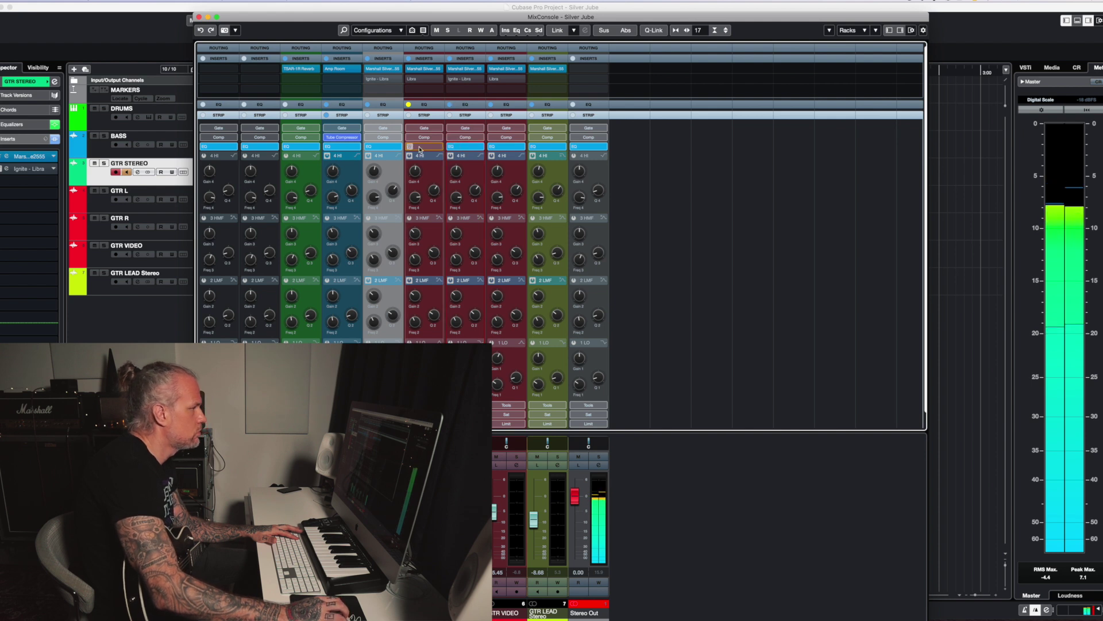
{"action": "left_click", "coordinate": [410, 148]}
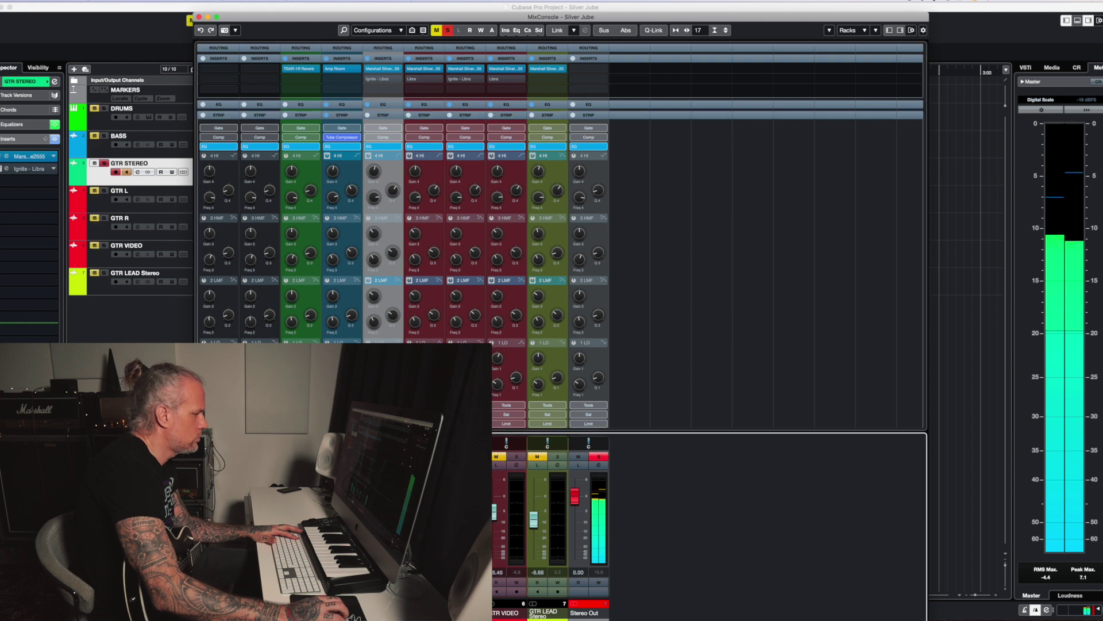
Step: Solo GTR L and GTR R and compare the two guitars with their strip EQ bypassed and switched back on
{"action": "left_click", "coordinate": [475, 456]}
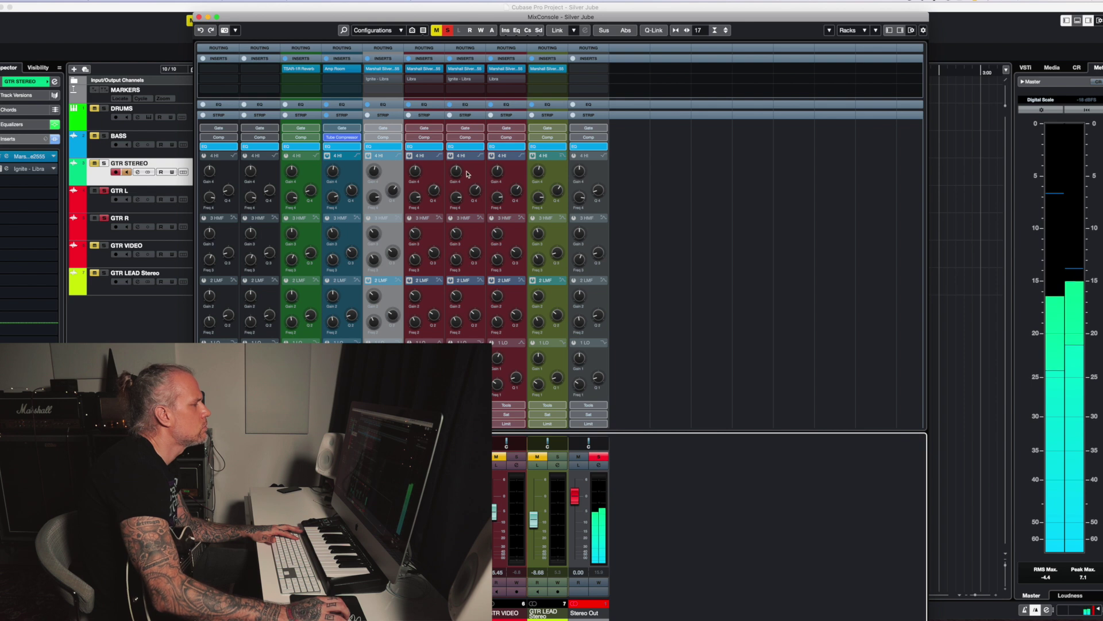
{"action": "left_click", "coordinate": [451, 148]}
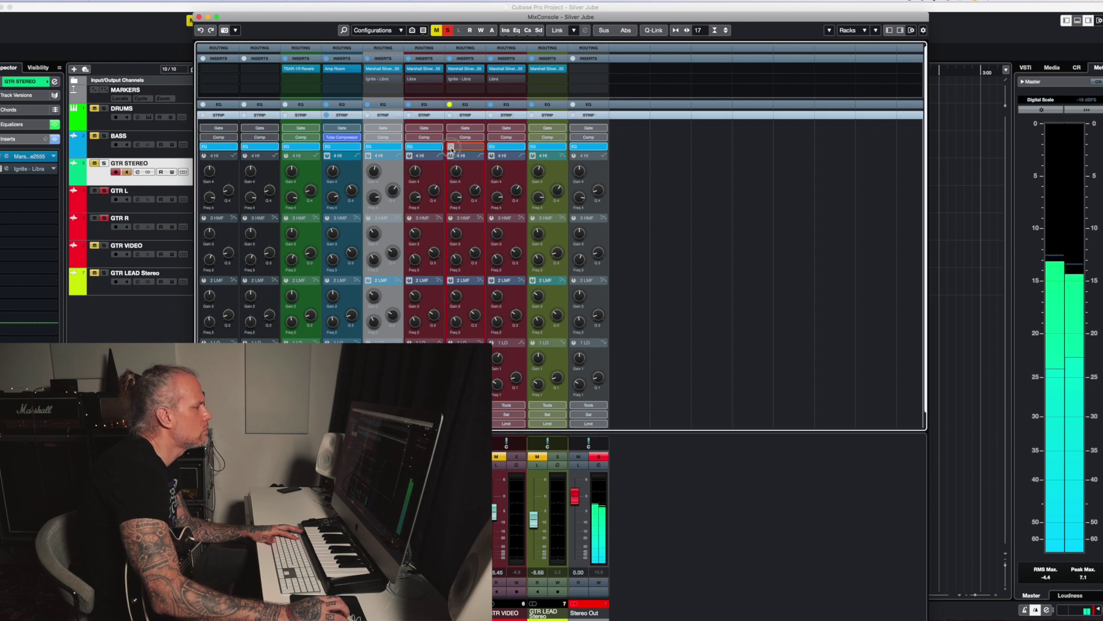
{"action": "left_click", "coordinate": [411, 147]}
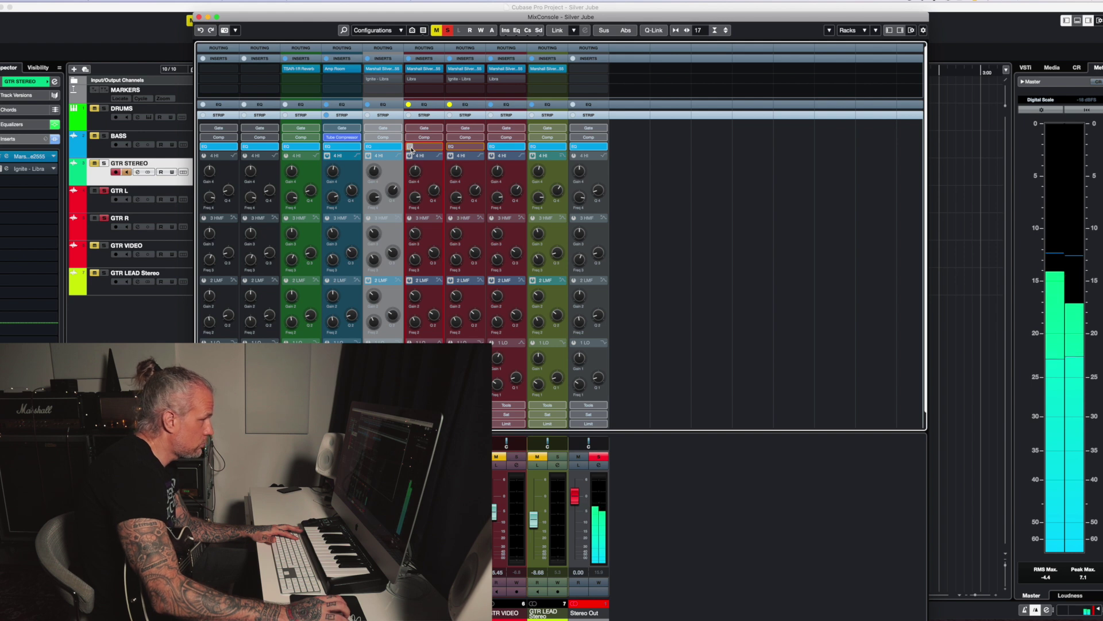
{"action": "left_click", "coordinate": [410, 147]}
{"action": "left_click", "coordinate": [451, 148]}
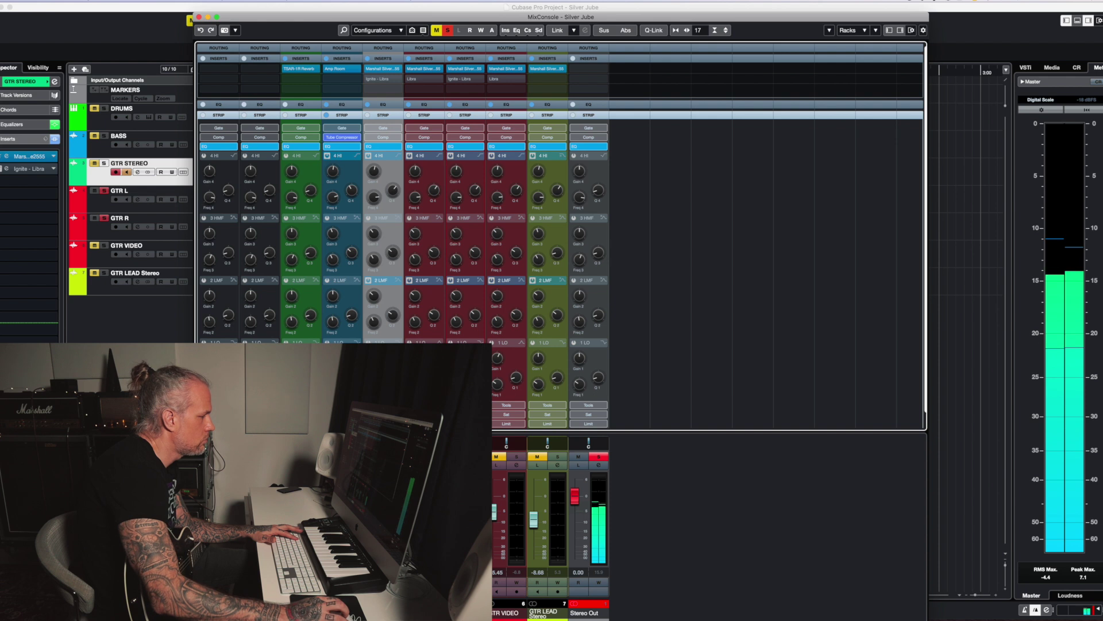
Step: Clear the solos and compare GTR L and GTR R in the mix with their EQ bypassed and restored
{"action": "key", "text": "super+shift+m"}
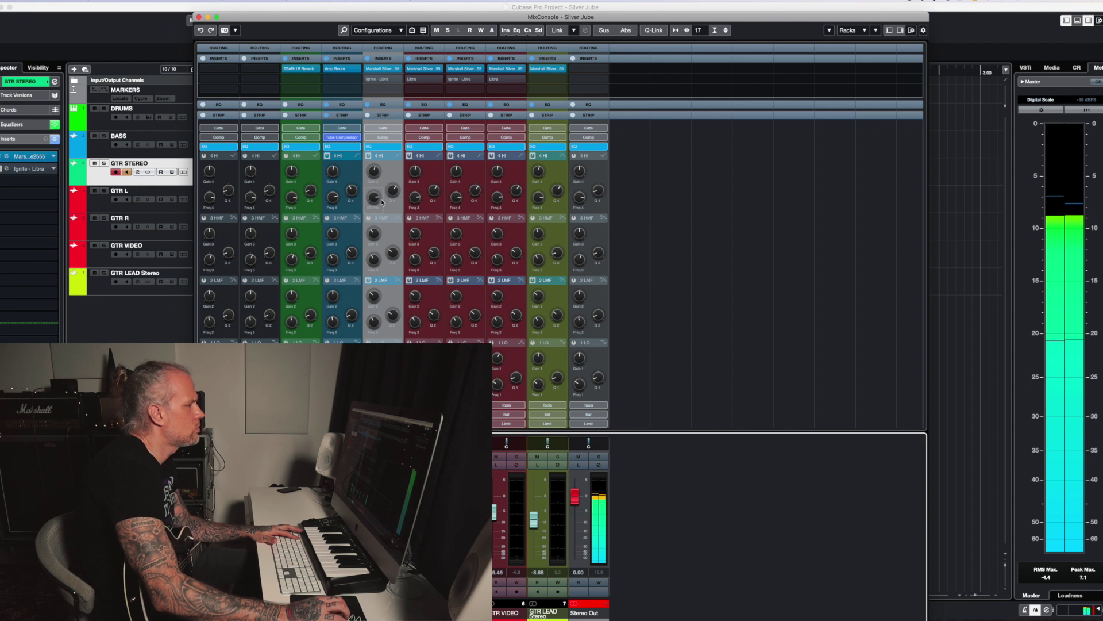
{"action": "left_click", "coordinate": [424, 146]}
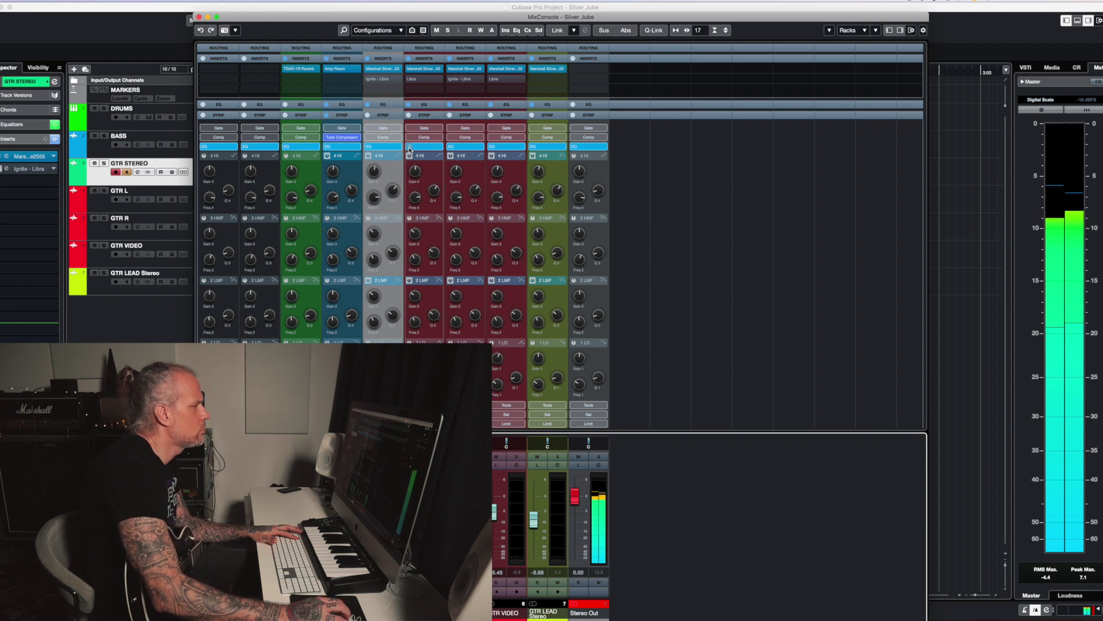
{"action": "left_click", "coordinate": [451, 147]}
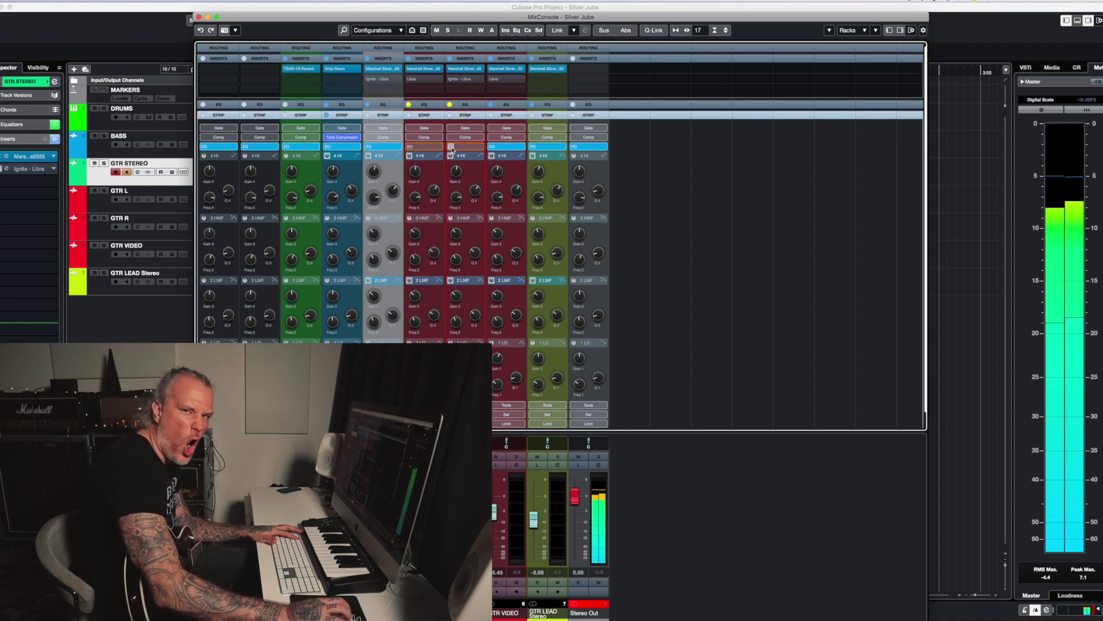
{"action": "left_click", "coordinate": [451, 147]}
{"action": "left_click", "coordinate": [416, 148]}
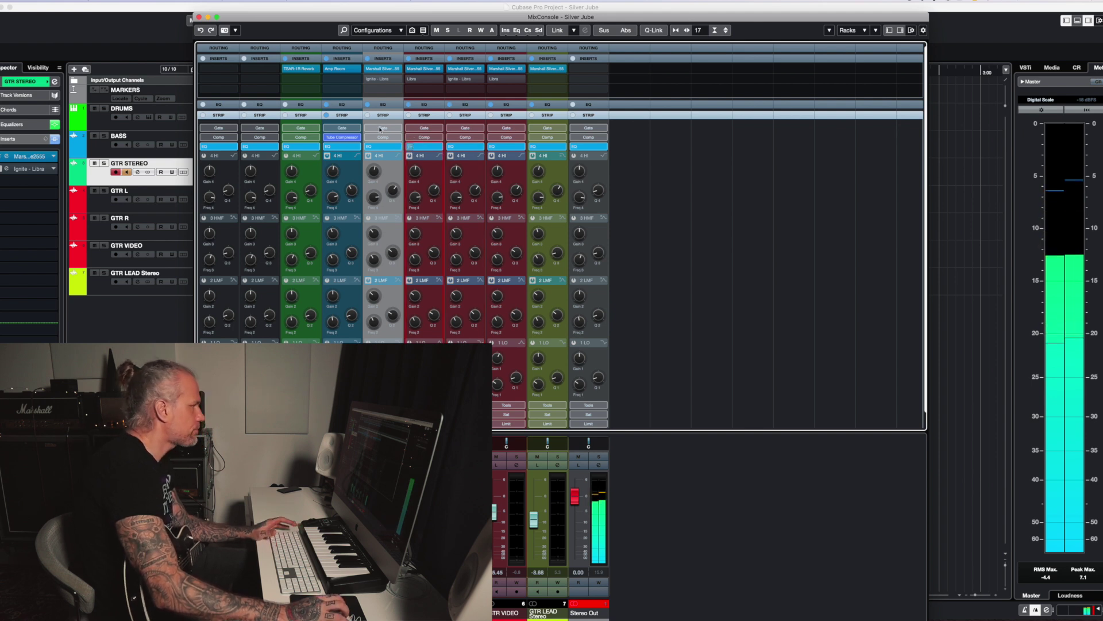
Step: Close the MixConsole and reopen the Marshall Silver Jubilee 2555 on GTR STEREO, moving its window clear of the lower tracks
{"action": "left_click", "coordinate": [198, 16]}
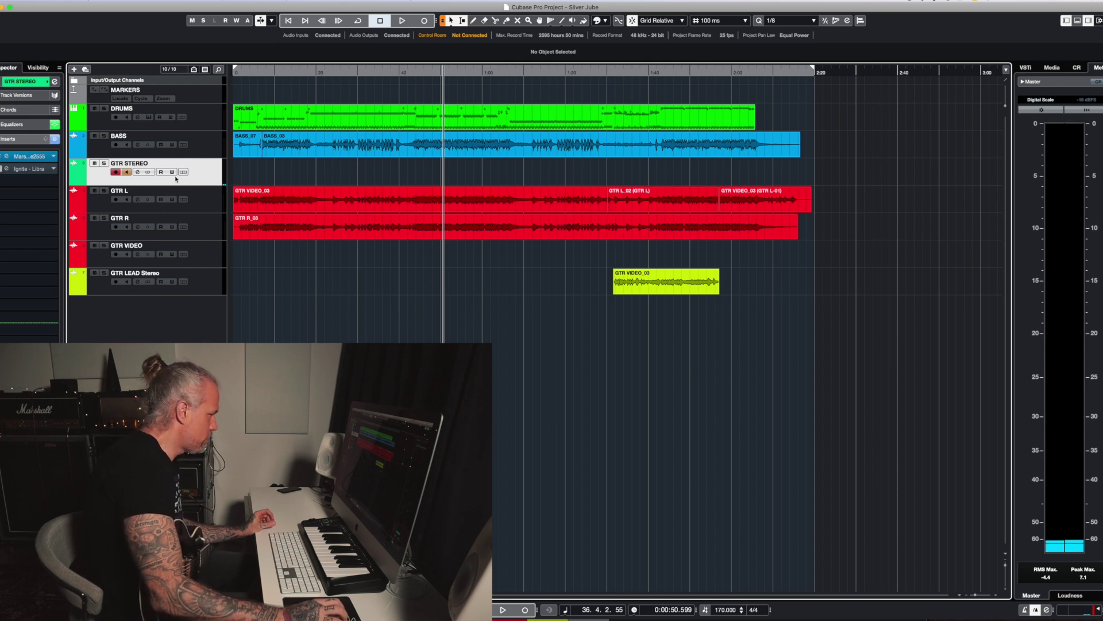
{"action": "left_click", "coordinate": [27, 157]}
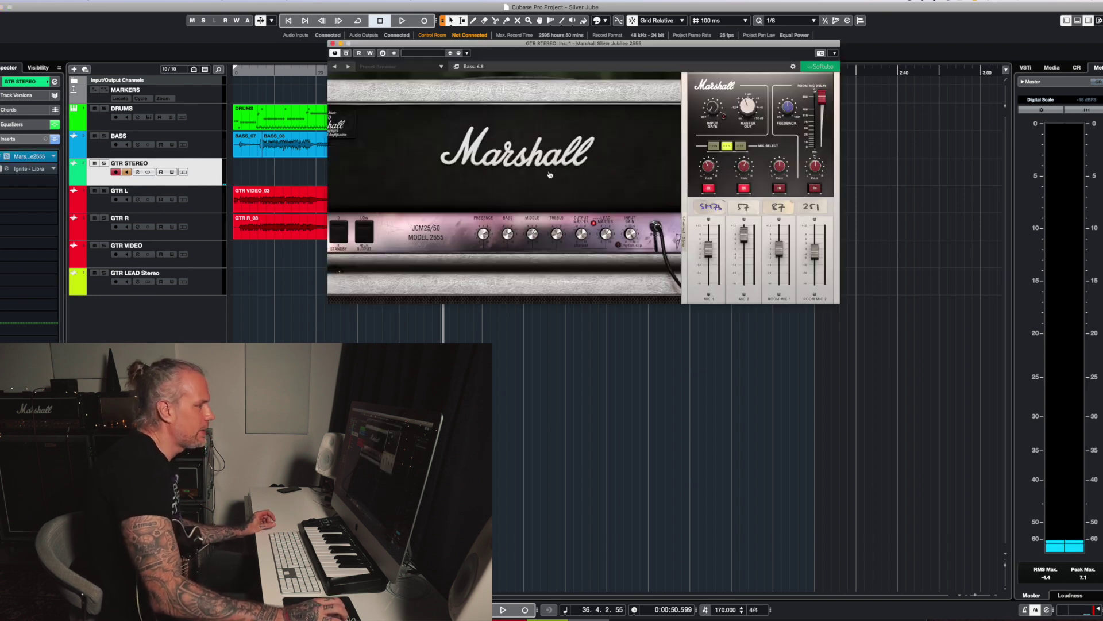
{"action": "left_click_drag", "start_coordinate": [594, 49], "coordinate": [655, 11]}
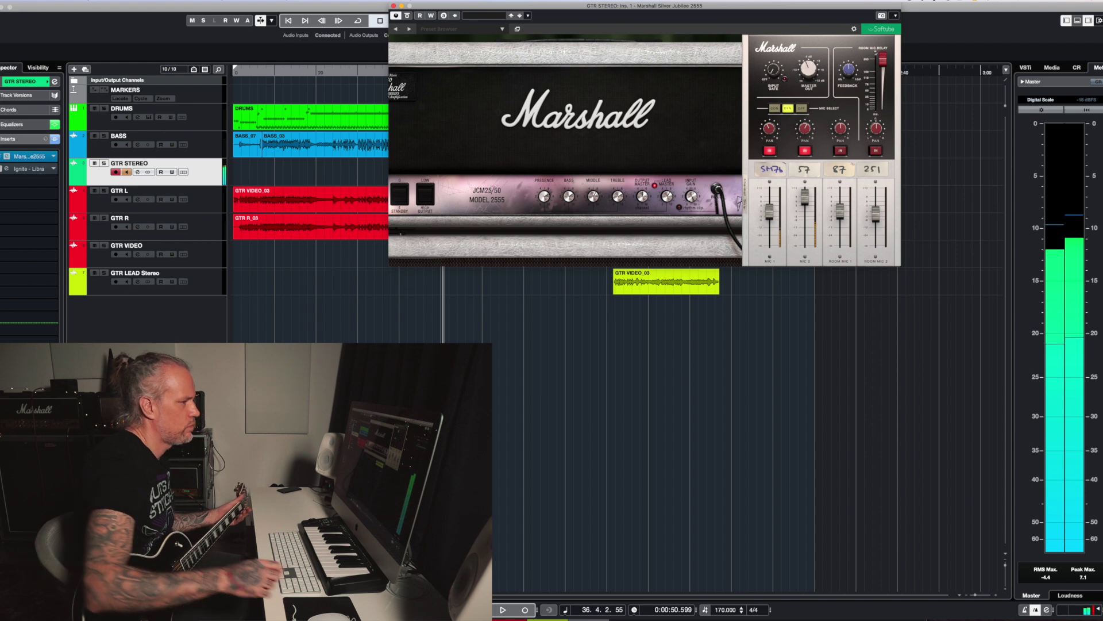
{"action": "key", "text": "F3"}
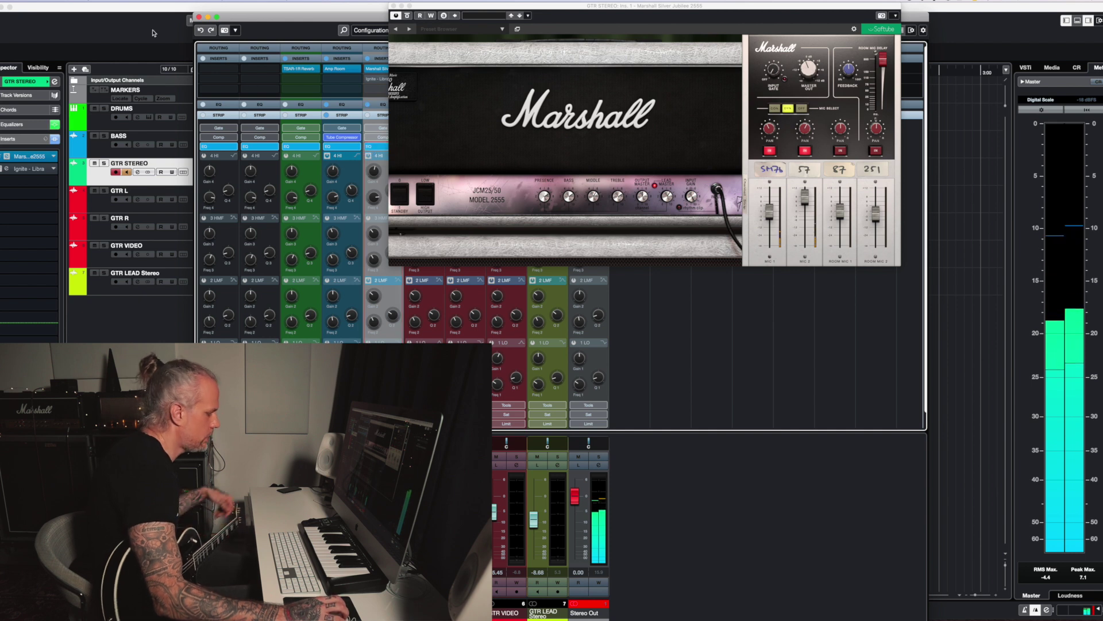
{"action": "key", "text": "F3"}
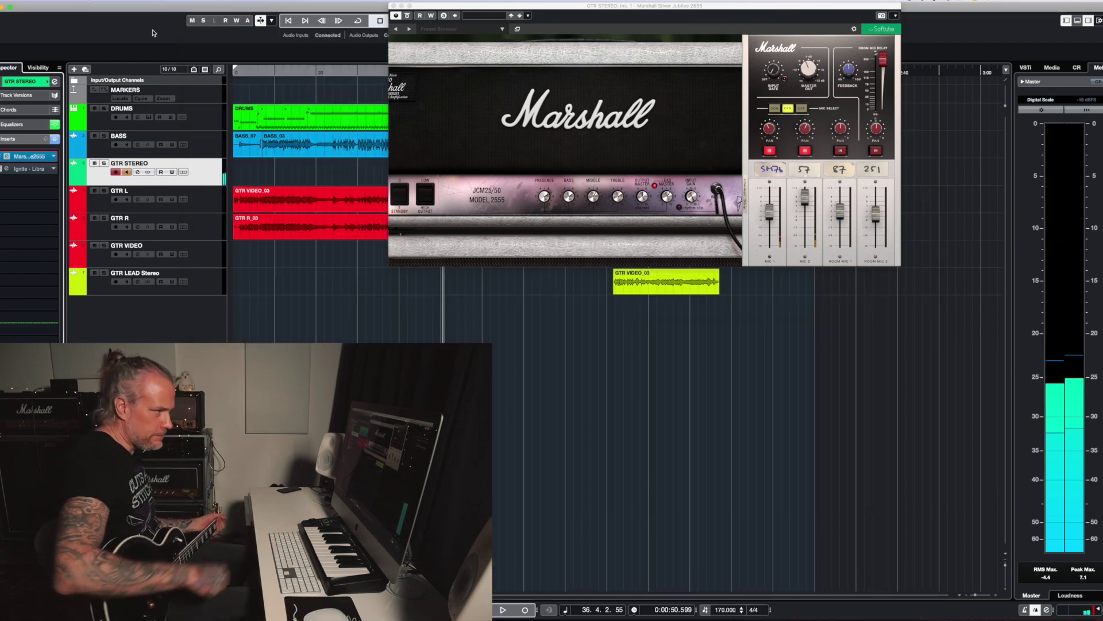
Step: Set the amp's mic selection to Bypass and activate and open the Ignite Libra insert on GTR STEREO
{"action": "left_click", "coordinate": [801, 108]}
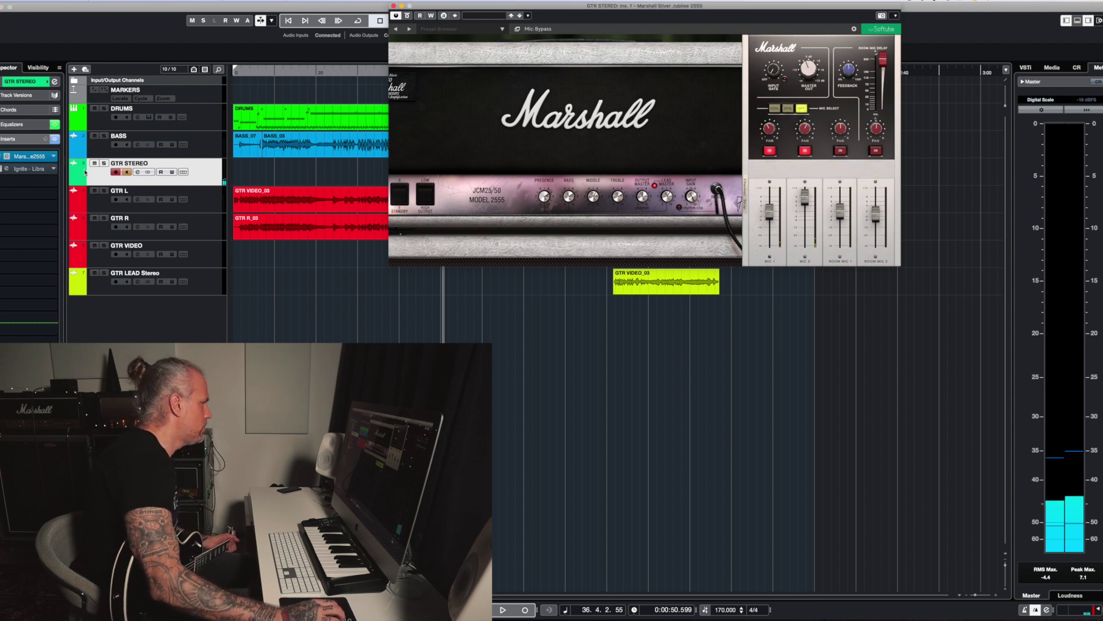
{"action": "left_click", "coordinate": [32, 170]}
{"action": "left_click", "coordinate": [32, 171]}
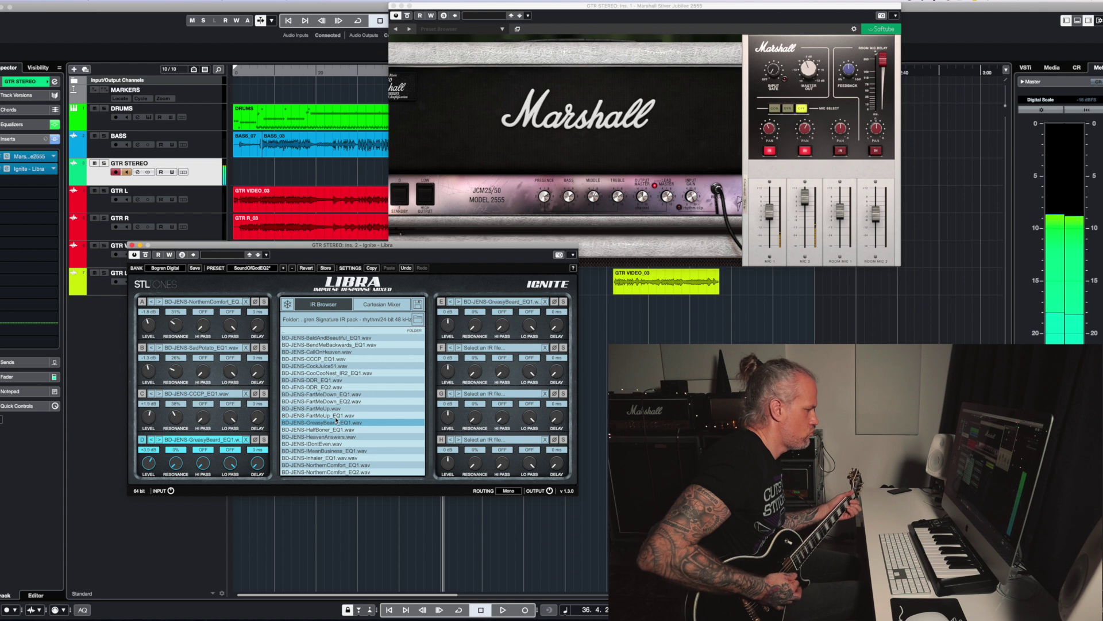
Step: Load BD-JENS-SoundOfGod_EQ2.wav into Libra's slot D, and select BD-JENS-GreasyBeard_EQ1.wav in the IR browser
{"action": "scroll", "coordinate": [343, 422], "scroll_direction": "down", "scroll_amount": 3}
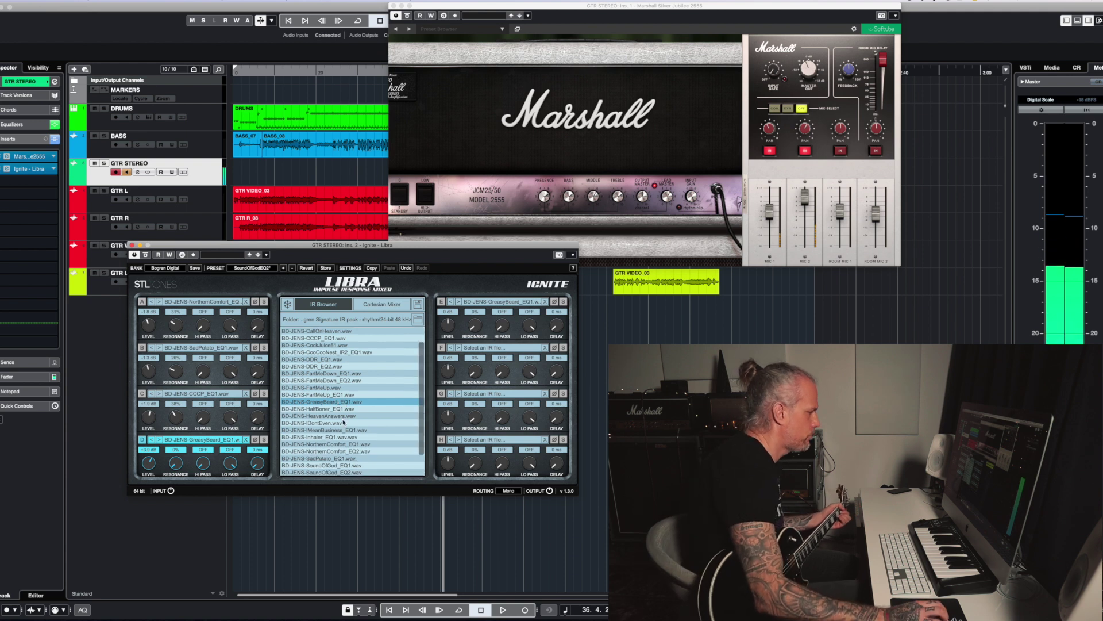
{"action": "left_click", "coordinate": [327, 472]}
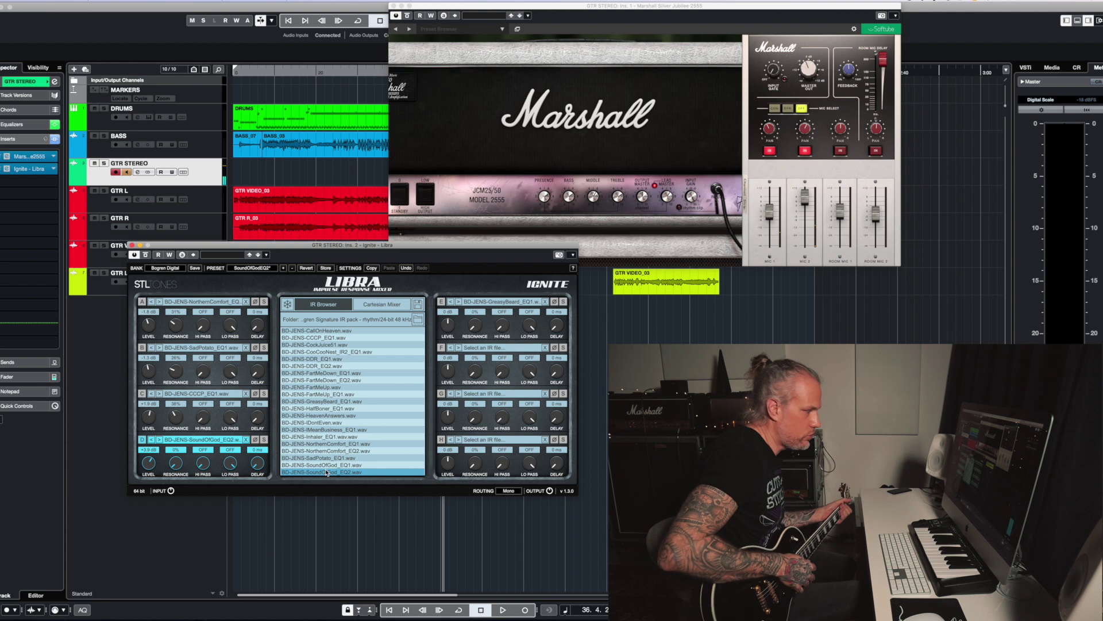
{"action": "left_click", "coordinate": [316, 401]}
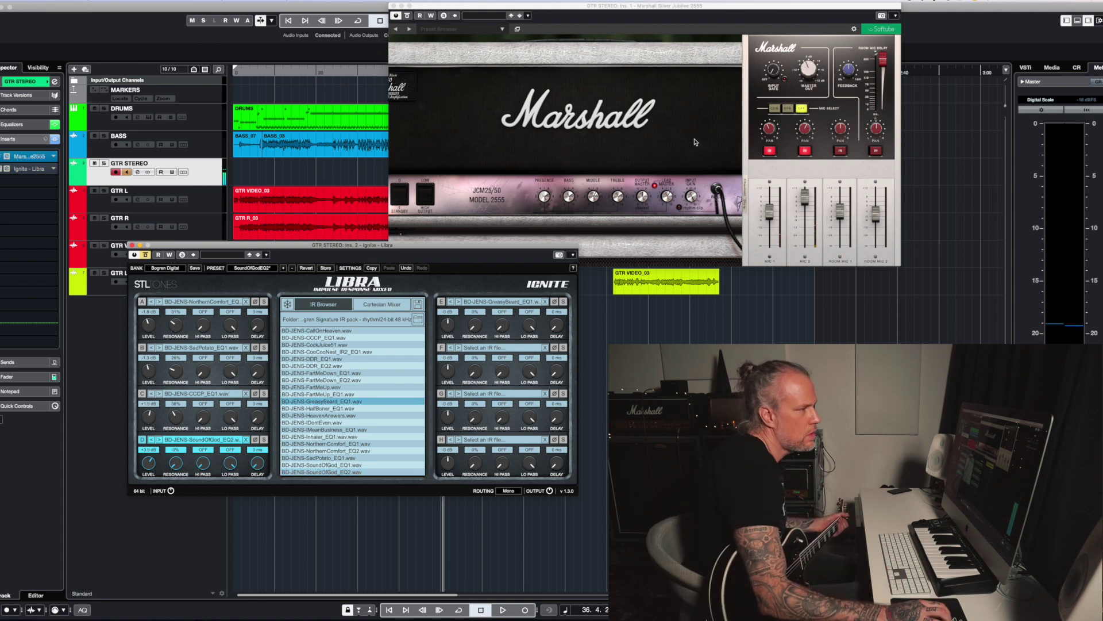
Step: Switch the amp back to the Dynamic mic set, and deactivate and close the Libra insert
{"action": "left_click", "coordinate": [803, 109]}
{"action": "left_click", "coordinate": [789, 109]}
{"action": "mouse_move", "coordinate": [10, 187]}
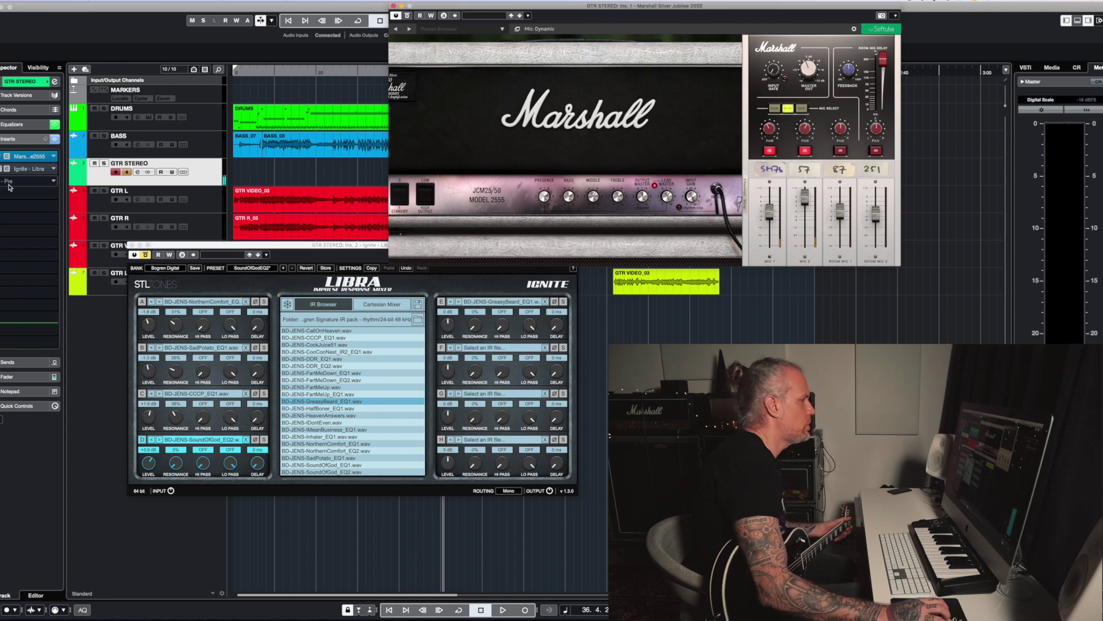
{"action": "left_click", "coordinate": [132, 245]}
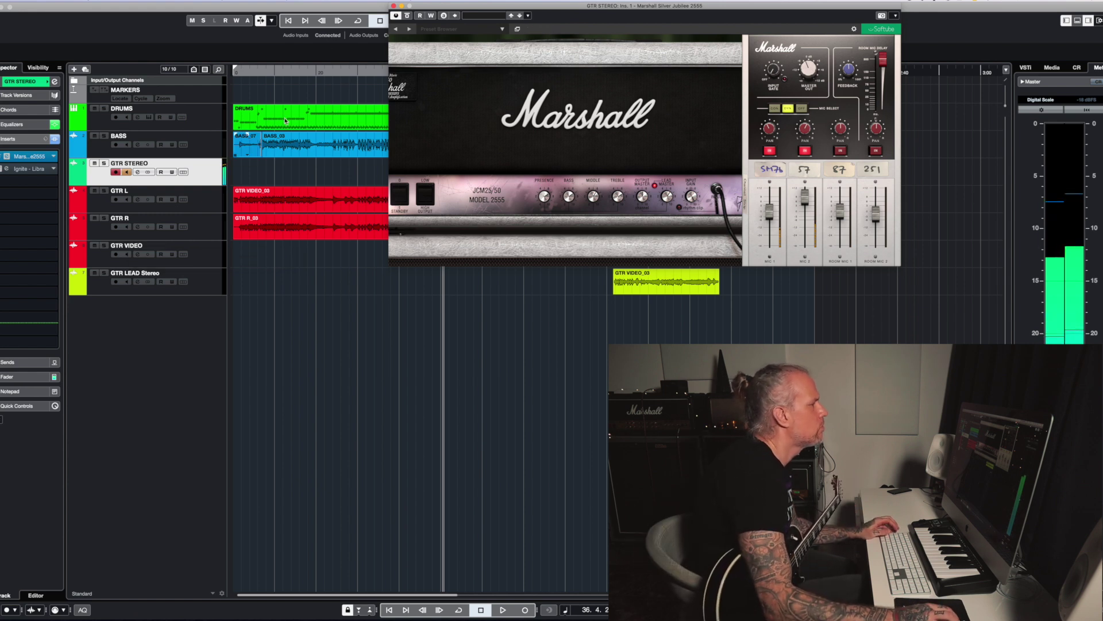
Step: Close the amp plug-in and examine the GTR STEREO channel's strip EQ bands in the MixConsole
{"action": "left_click", "coordinate": [393, 5]}
{"action": "key", "text": "F3"}
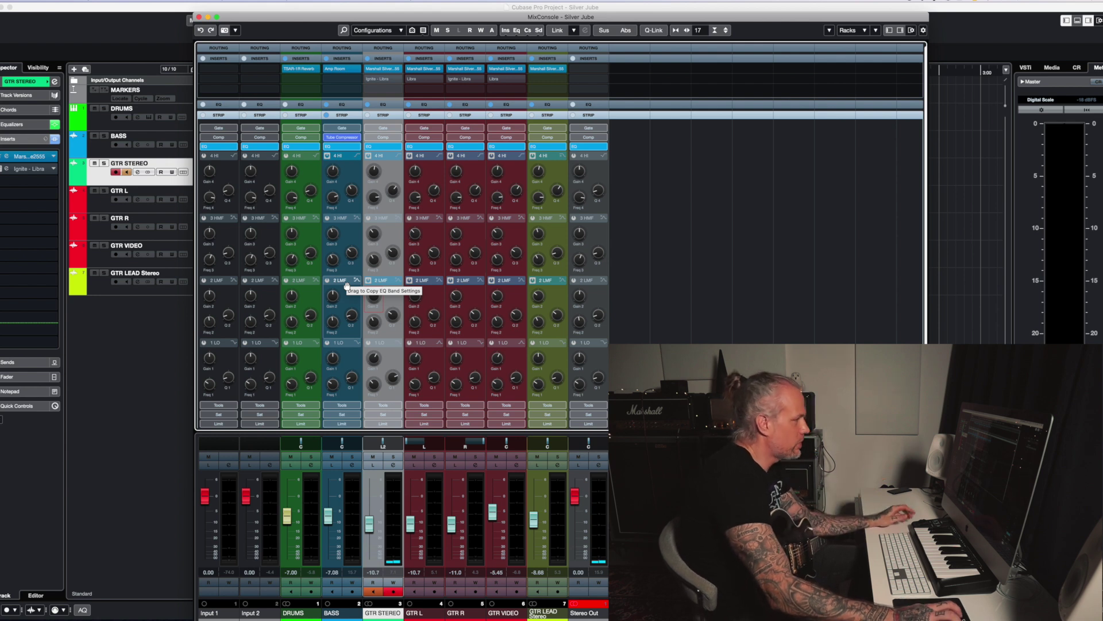
{"action": "left_click_drag", "start_coordinate": [347, 285], "coordinate": [376, 299]}
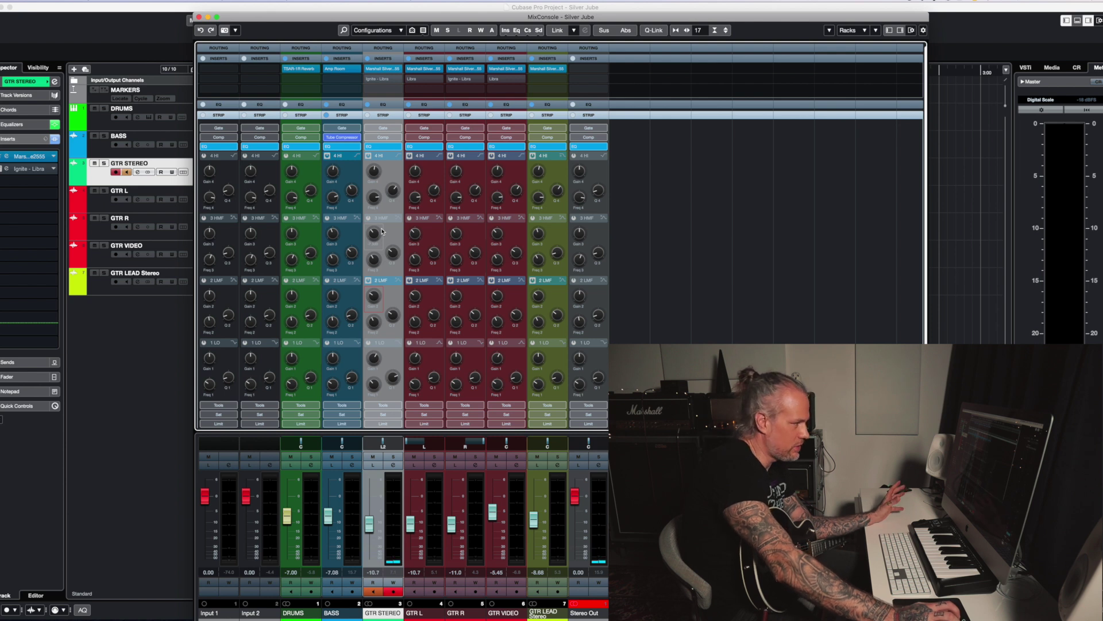
Step: Close the MixConsole, reopen the Marshall plug-in on GTR STEREO and switch it to the amp-only view
{"action": "key", "text": "F3"}
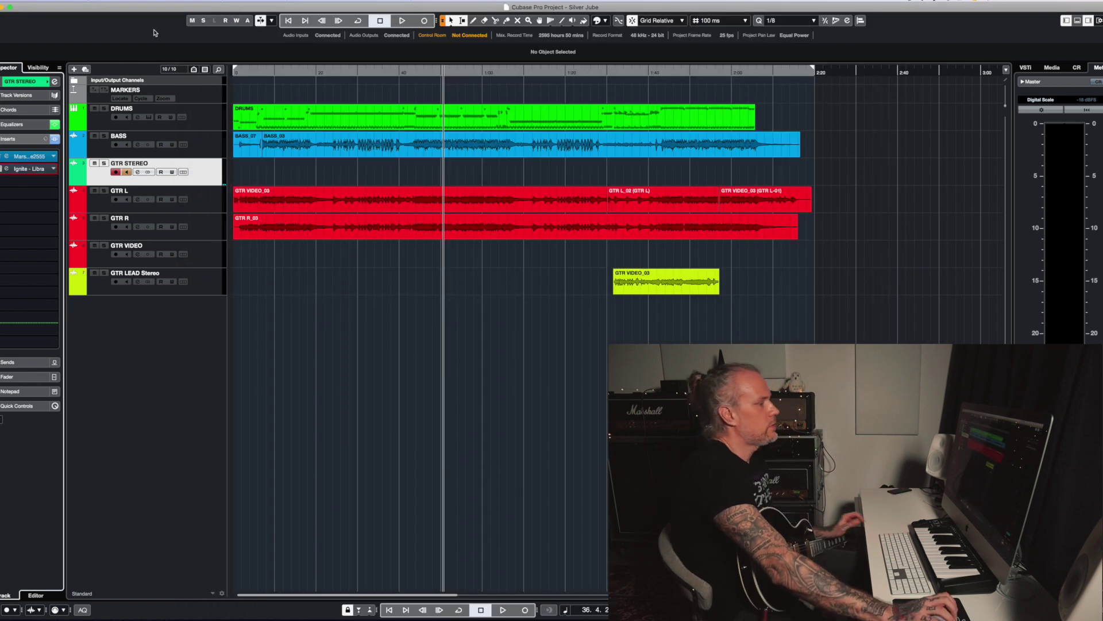
{"action": "left_click", "coordinate": [30, 158]}
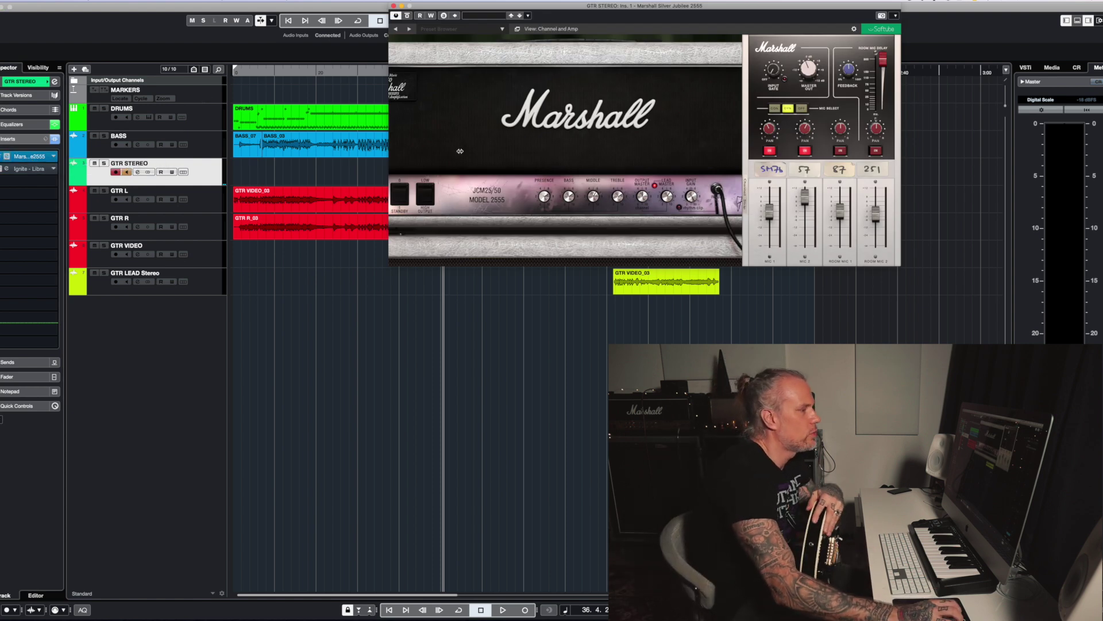
{"action": "left_click", "coordinate": [747, 193]}
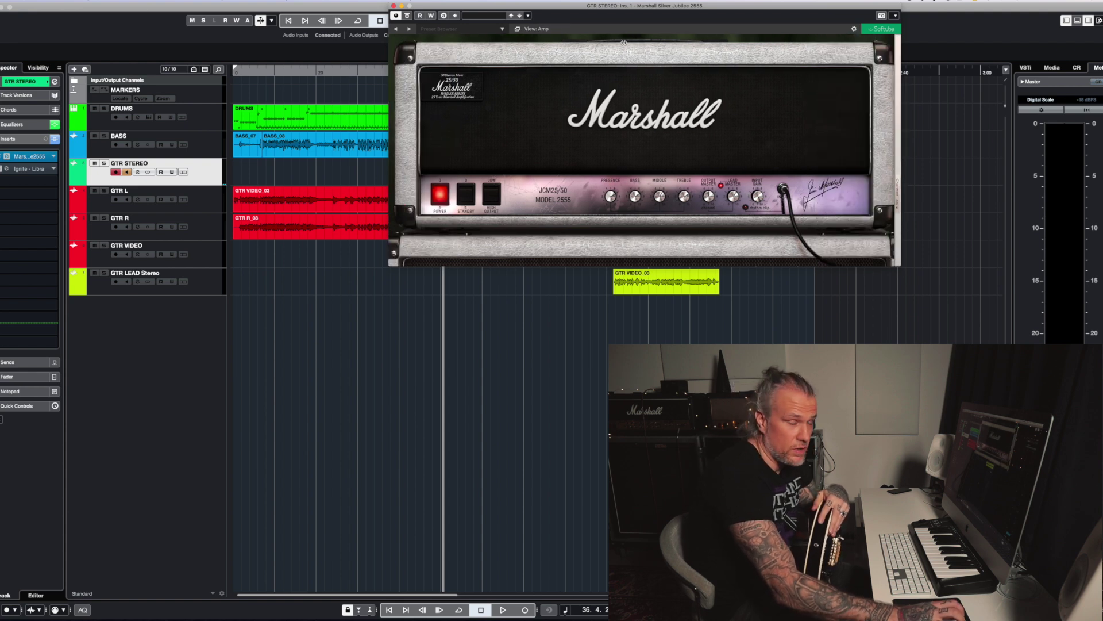